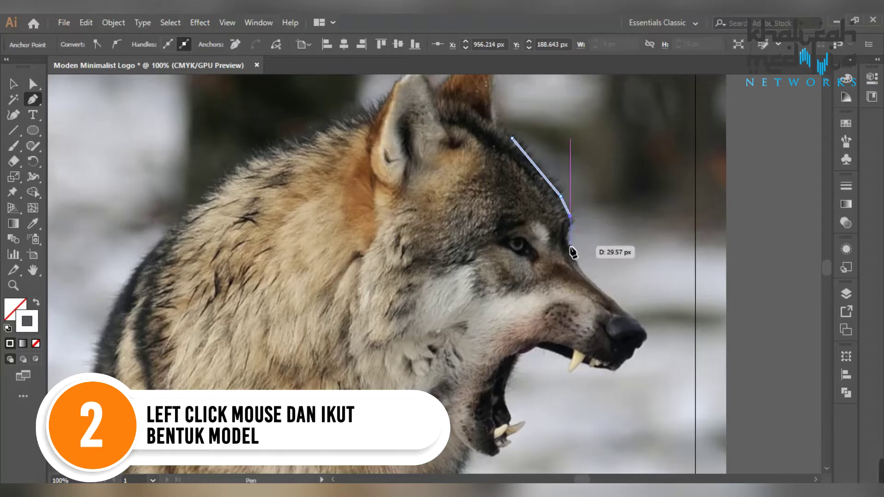
Step: Continue the Pen outline down the wolf's snout, around the nose, back to the mouth corner and down to the lower jaw tip
click(650, 333)
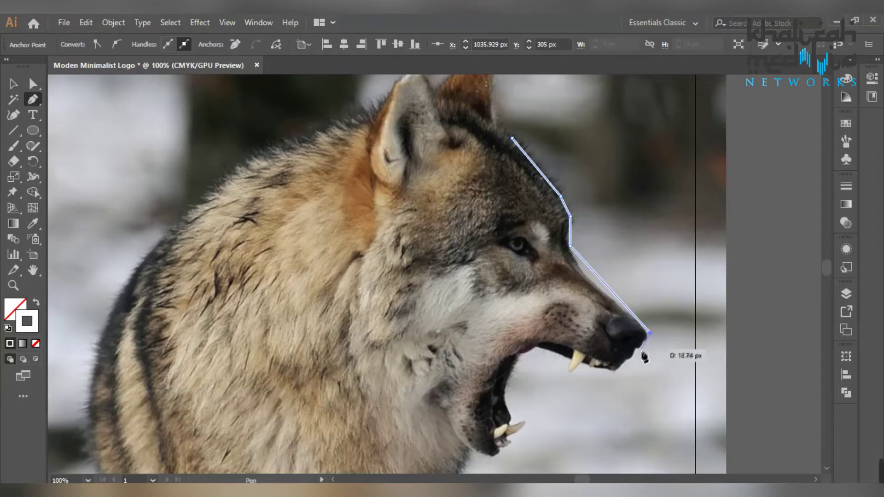
click(610, 377)
click(539, 343)
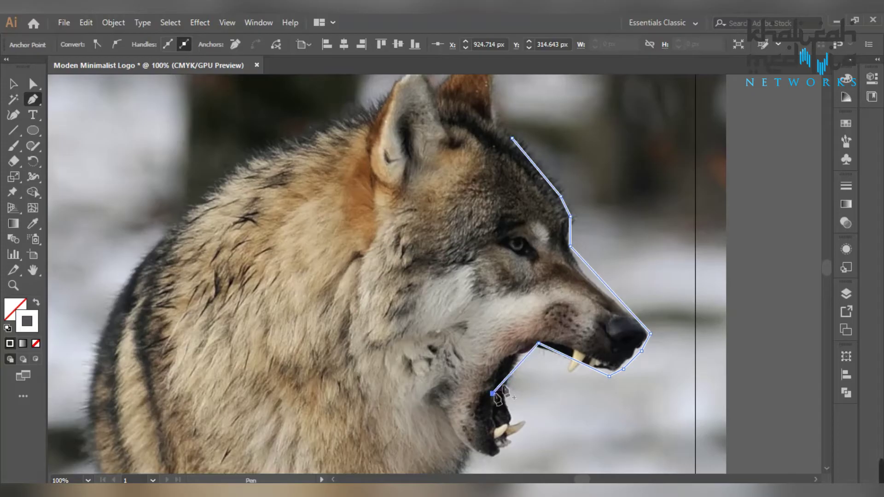
scroll(514, 433, down, 3)
click(501, 387)
click(486, 397)
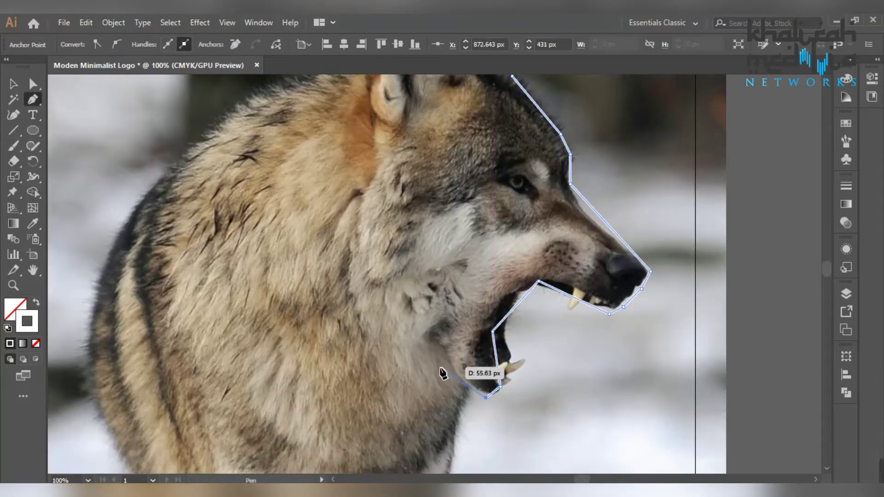
Step: Trace the underside of the lower jaw to the throat, add a spike up the cheek and turn the path back inward
click(440, 367)
click(391, 327)
click(435, 260)
click(428, 339)
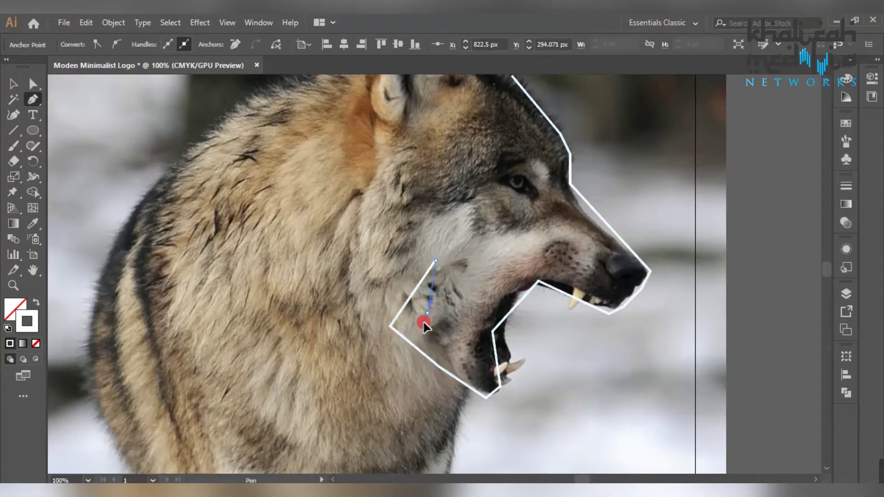
mouse_move(419, 319)
mouse_down()
mouse_move(426, 325)
mouse_move(417, 342)
mouse_move(422, 330)
mouse_up()
click(423, 309)
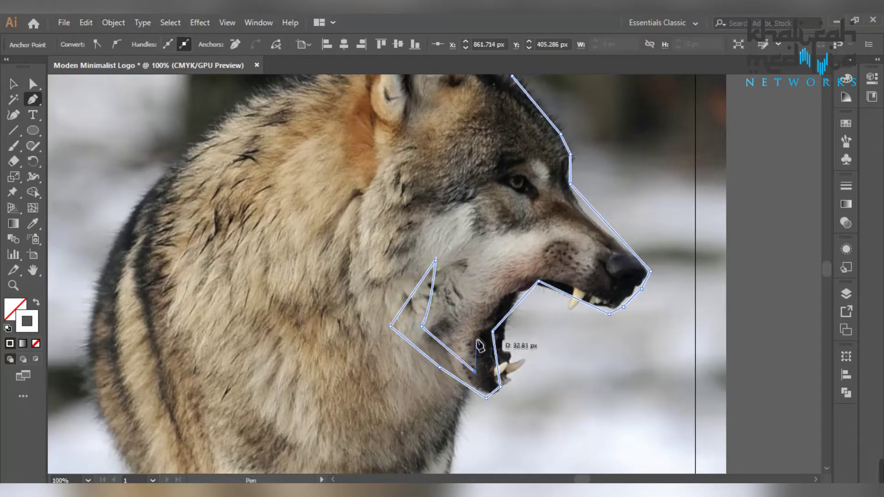
Step: Trace the inner jaw line up to the mouth corner and add pointed spikes across the cheek and upper lip
click(469, 330)
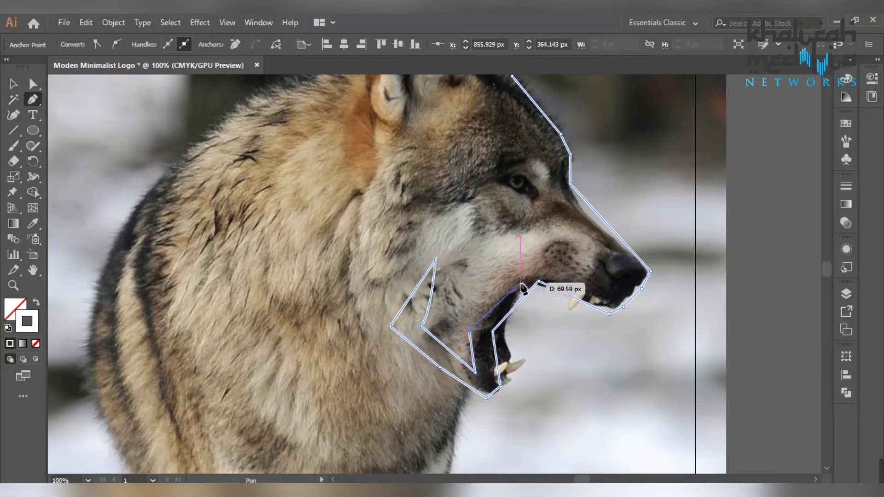
click(521, 273)
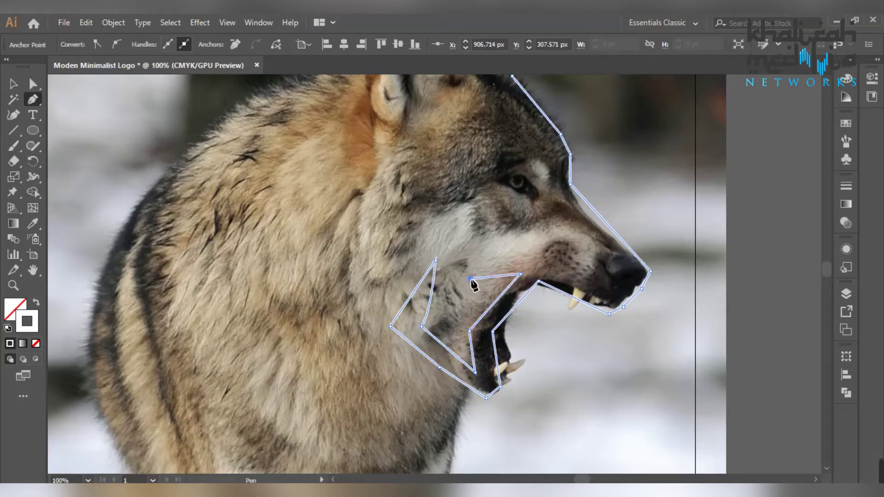
click(534, 253)
click(585, 268)
click(547, 275)
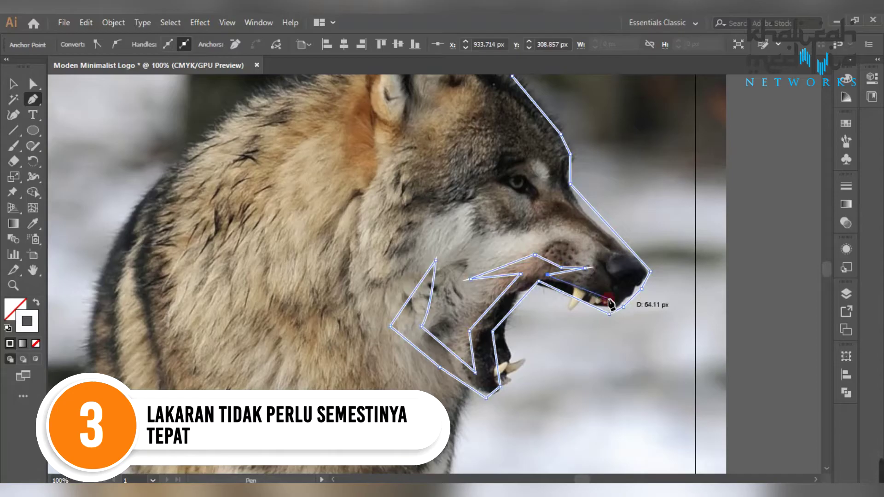
Step: Trace the inner contour along the upper lip and nose, then up the snout and forehead to the base of the near ear
click(608, 296)
click(631, 277)
scroll(631, 277, up, 2)
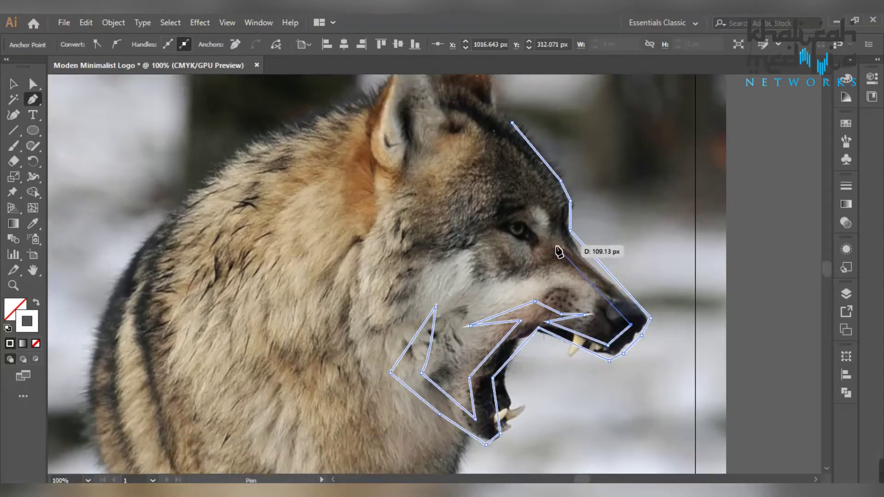
click(557, 238)
click(555, 198)
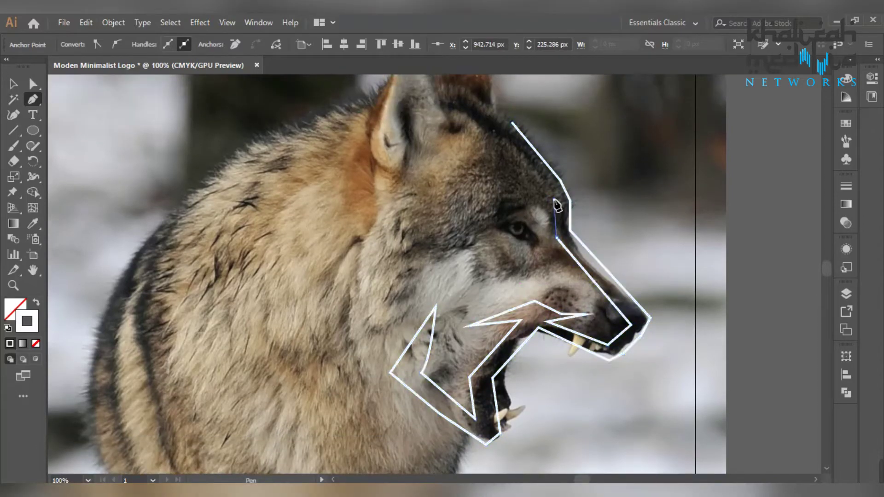
click(500, 130)
scroll(502, 134, up, 3)
click(473, 194)
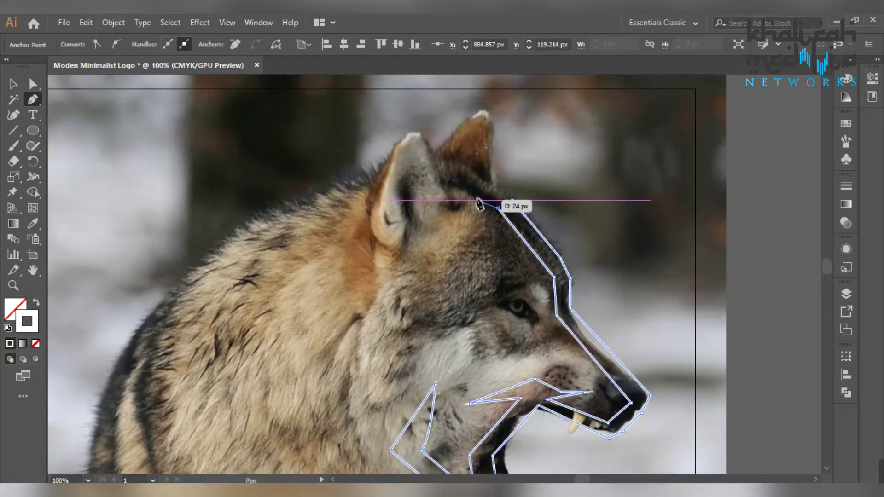
click(451, 187)
Step: Add a zigzag of narrow fur spikes to the path from the forehead back beneath the near ear
click(454, 212)
click(466, 239)
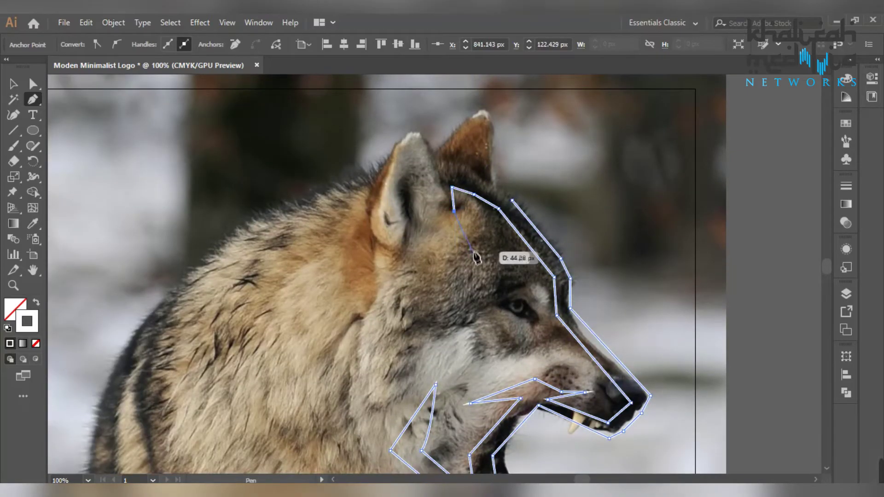
click(476, 260)
click(443, 229)
click(467, 258)
click(429, 229)
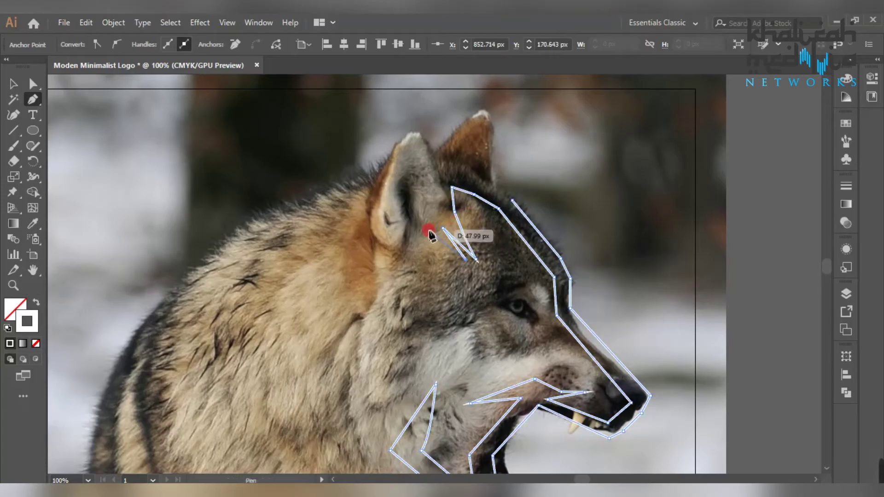
click(453, 260)
click(421, 241)
click(448, 257)
click(414, 247)
Step: Extend the path with larger fur spikes pointing down and back below the near ear
click(413, 291)
click(404, 250)
click(383, 265)
click(328, 274)
click(375, 239)
Step: Trace the near ear's outer edge up to its tip and down the front side to the gap between the ears
click(347, 227)
click(373, 155)
click(400, 133)
click(427, 109)
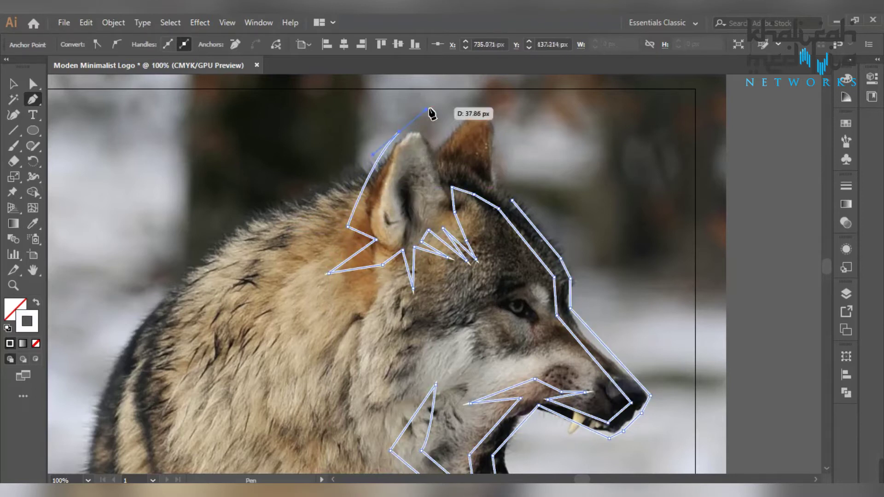
click(442, 167)
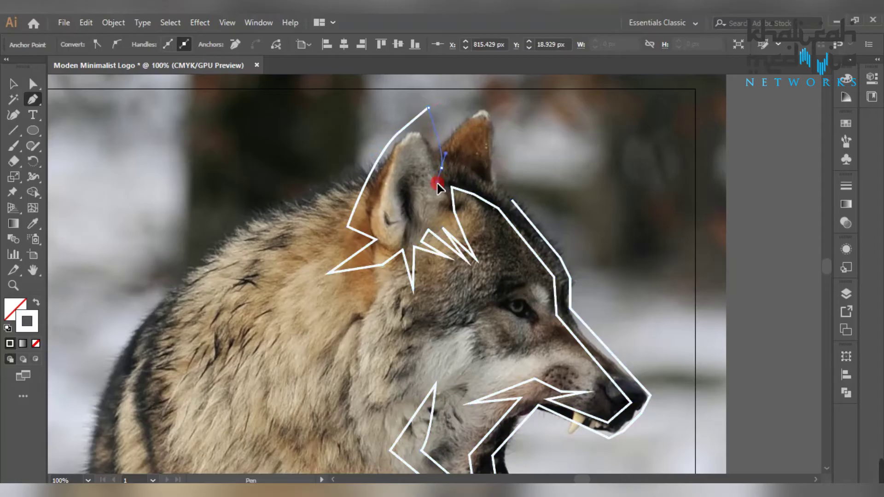
Step: Add small zigzag fur spikes to the path in the gap between the two ears
click(450, 164)
click(460, 169)
click(453, 158)
click(465, 166)
click(446, 145)
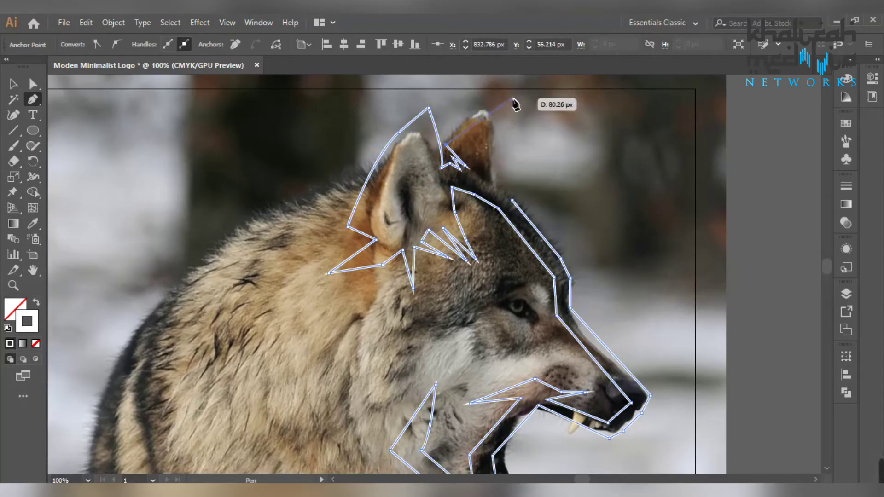
Step: Trace the far ear up to its tip and down to the forehead, close the head outline and deselect it
drag(495, 95, 525, 98)
click(510, 88)
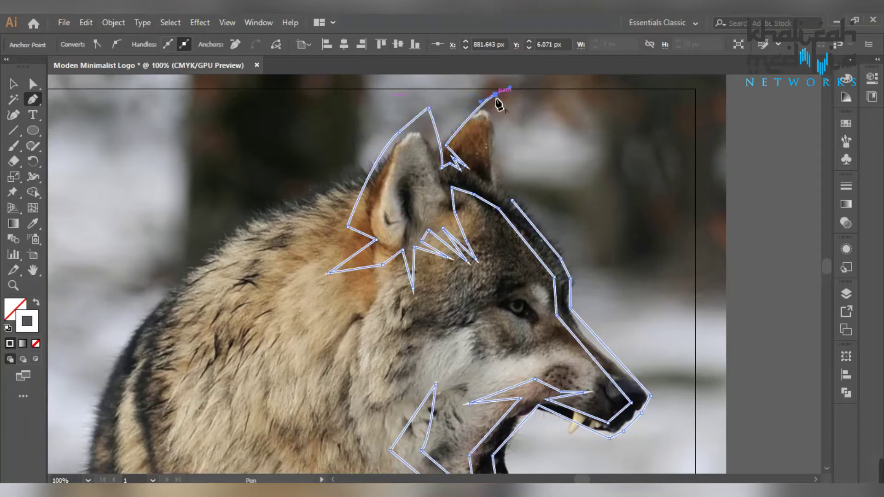
drag(503, 165, 503, 187)
click(510, 193)
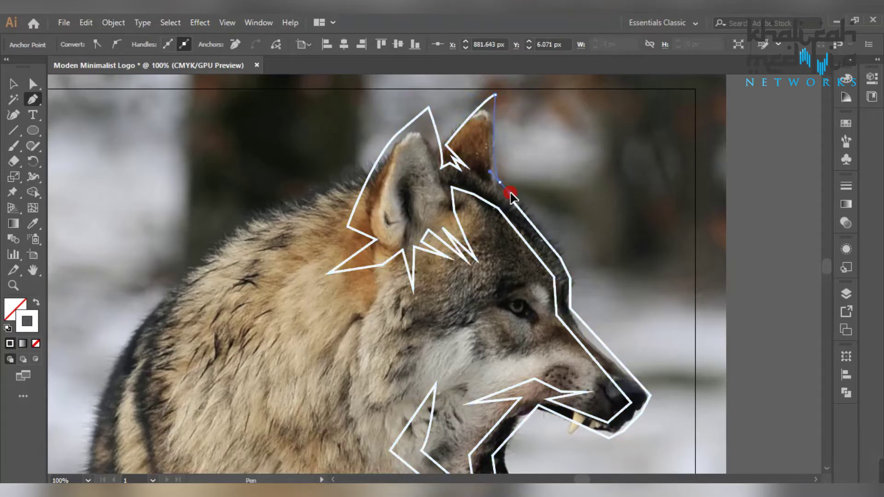
click(500, 183)
click(15, 83)
click(267, 142)
scroll(387, 190, down, 3)
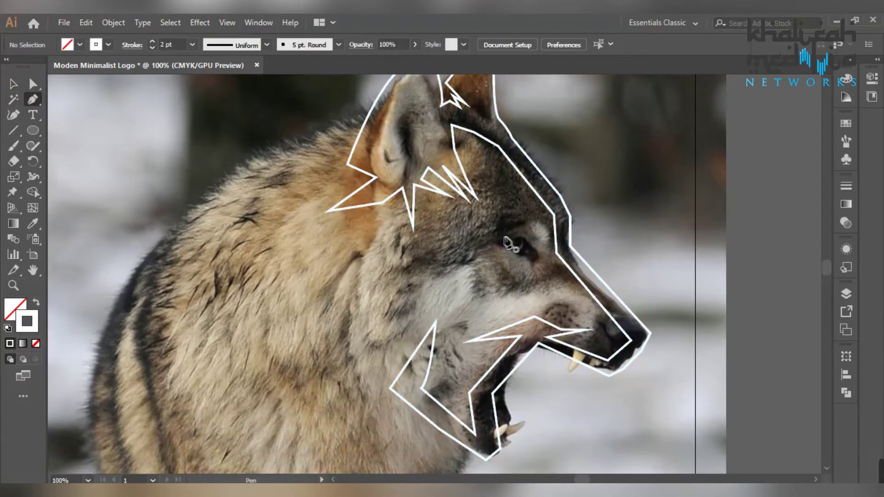
drag(504, 228, 530, 263)
click(529, 264)
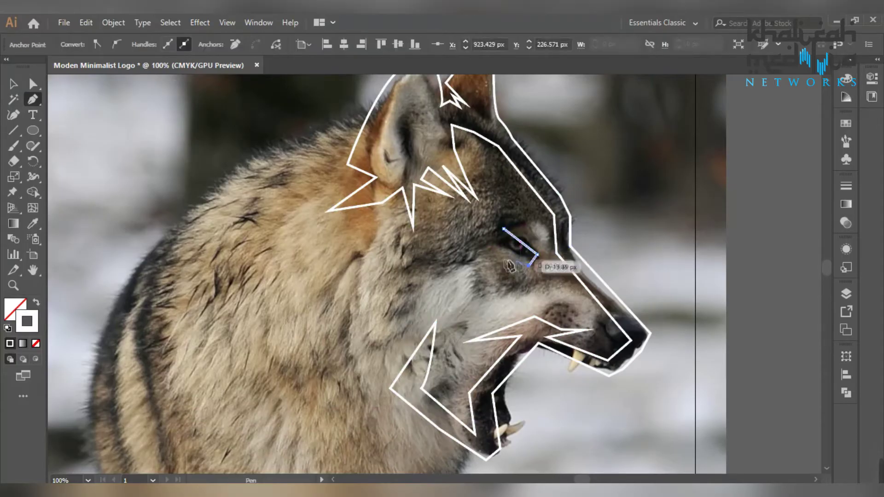
key(ctrl+z)
Step: Draw a closed narrow triangle over the wolf's eye with the Pen tool
drag(489, 241, 538, 267)
click(504, 229)
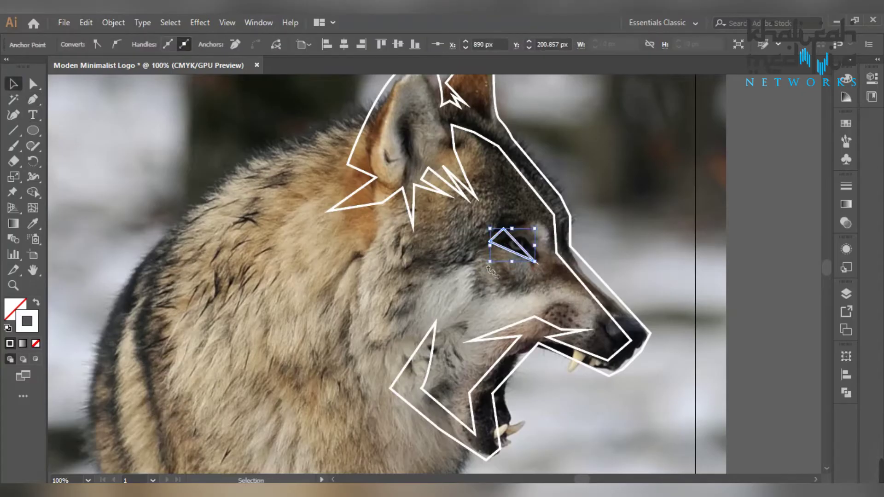
click(492, 272)
Step: Move and rotate the eye triangle so it slants down toward the snout over the wolf's eye, and deselect it
drag(535, 261, 543, 261)
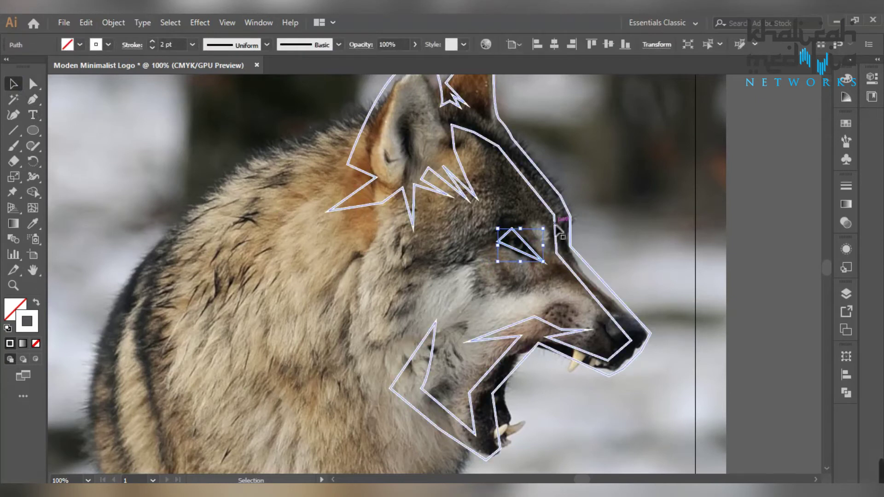
drag(551, 230, 484, 280)
click(526, 285)
click(545, 249)
drag(547, 227, 547, 231)
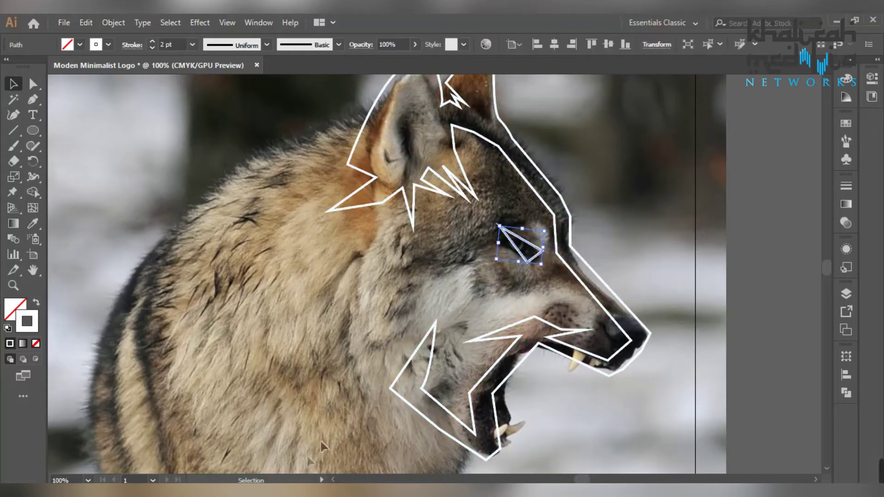
click(300, 278)
Step: Start an inner-ear path at the near ear's tip, tracing its rear edge down into zigzag fur spikes
scroll(184, 258, up, 2)
click(408, 130)
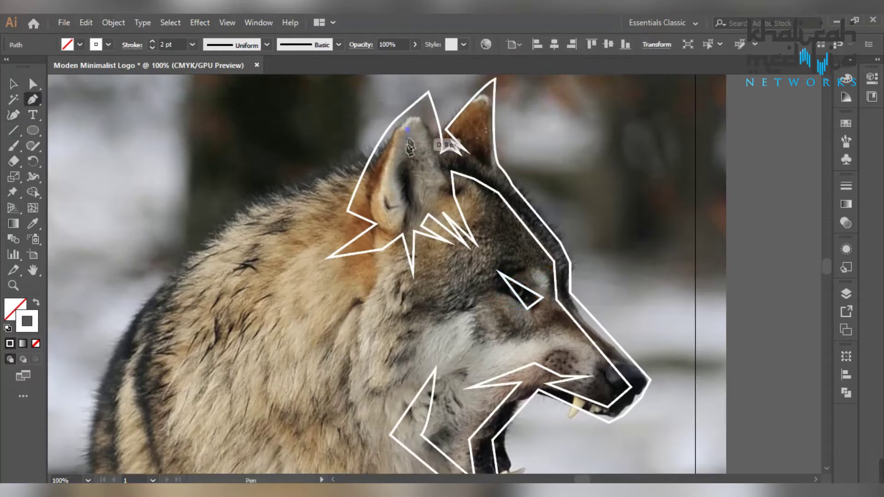
click(385, 213)
click(387, 211)
click(398, 184)
click(392, 213)
click(405, 191)
click(392, 221)
Step: Arc the inner-ear path across to fur spikes on the front side, close it at the tip and deselect it
click(428, 191)
click(432, 207)
click(433, 182)
click(408, 130)
key(v)
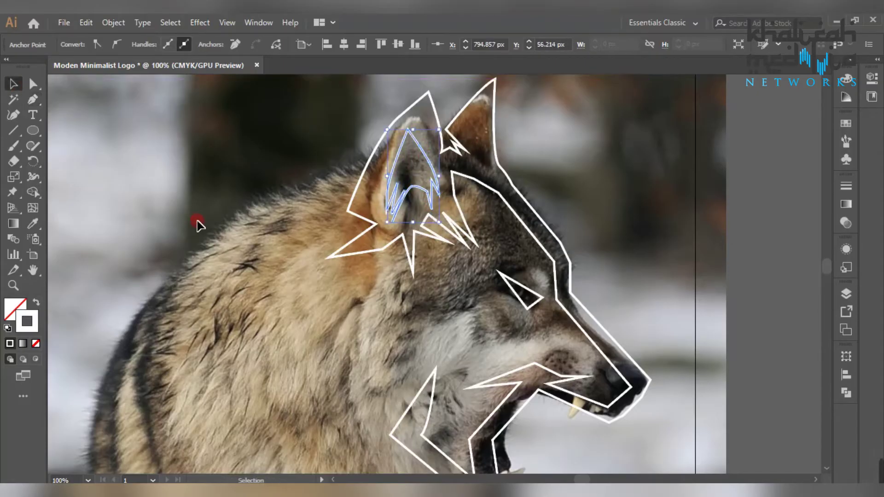
click(198, 225)
Step: Select all the traced wolf paths
scroll(277, 262, down, 3)
scroll(352, 300, up, 4)
key(ctrl+a)
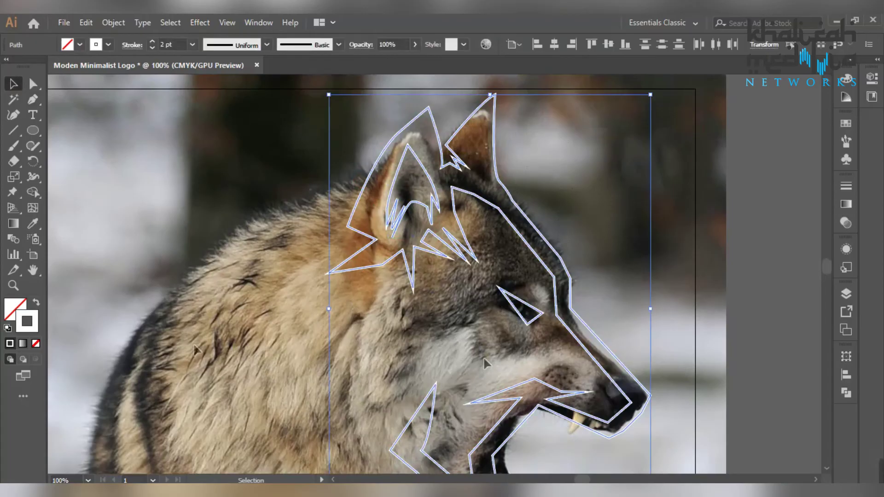
scroll(485, 364, down, 5)
double_click(21, 307)
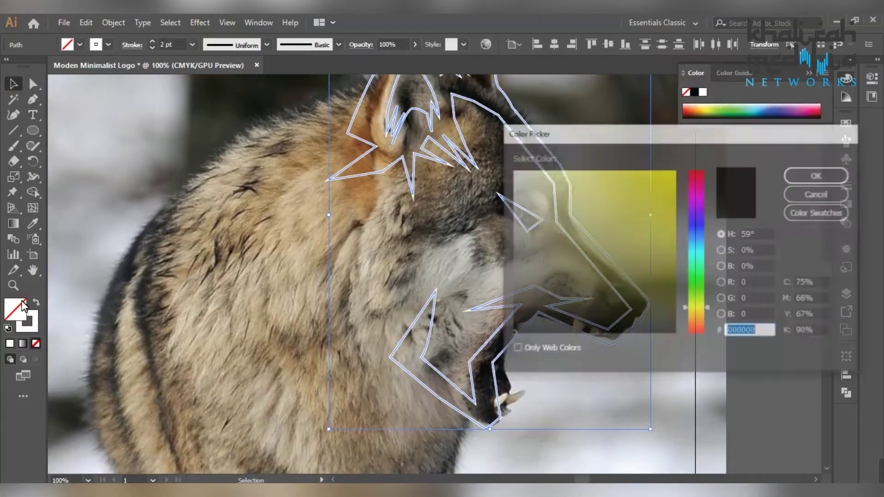
drag(520, 320, 513, 339)
click(819, 174)
double_click(16, 309)
key(Escape)
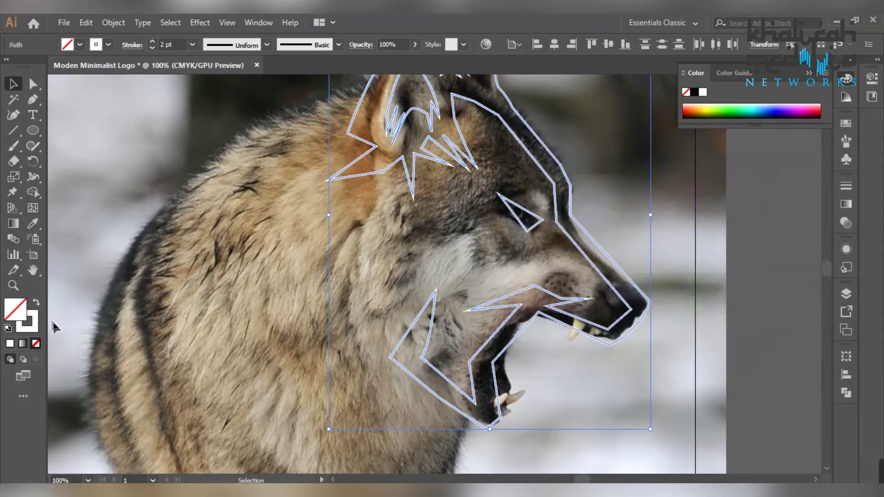
Step: Fill all the selected wolf paths with a solid near-black color and deselect them
click(10, 343)
double_click(15, 308)
drag(575, 219, 515, 308)
click(819, 173)
click(275, 255)
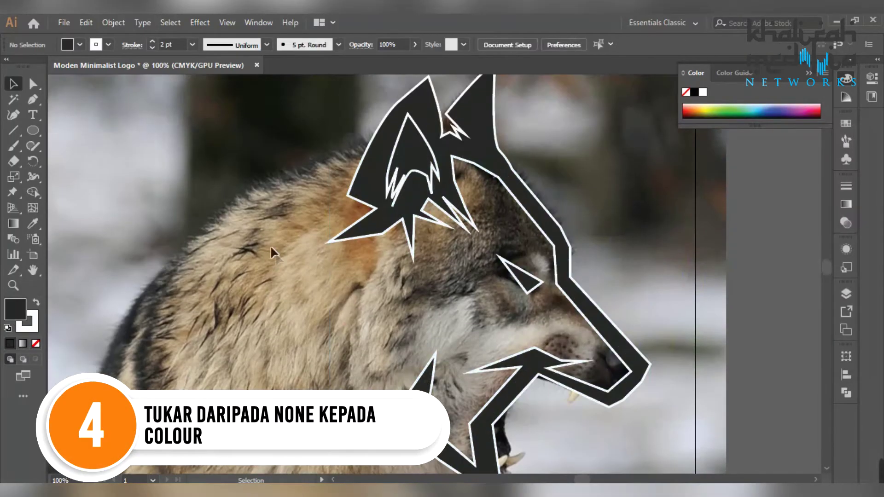
Step: Hide the locked wolf image in Layer 1 to check the filled shapes on white, and show it again
click(846, 294)
click(719, 307)
click(687, 362)
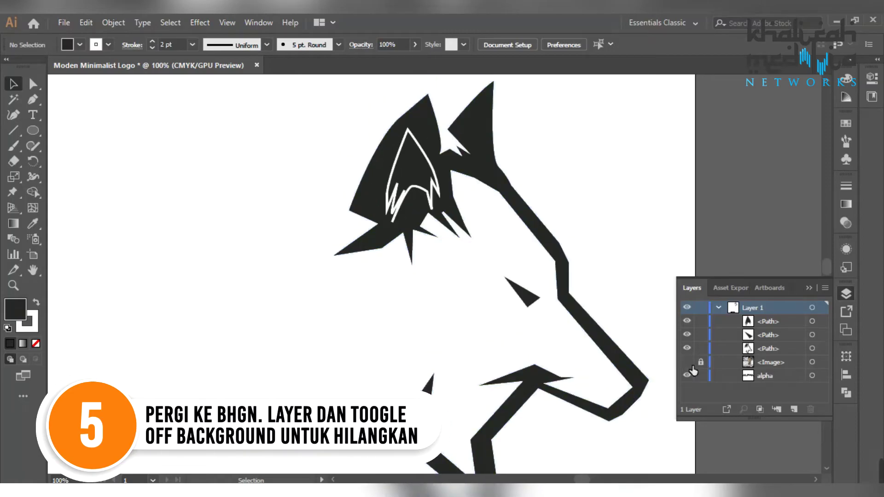
click(692, 365)
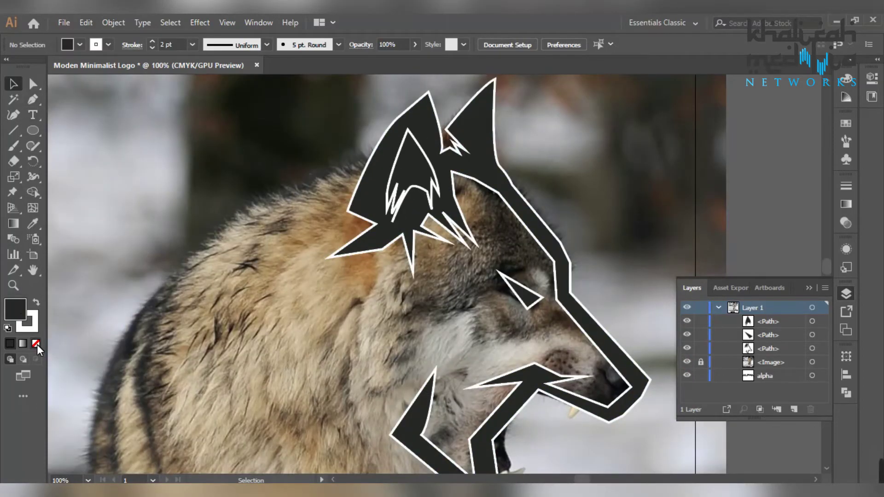
Step: Set the fill to None and trace a closed, curved fang over the upper tooth with the Pen tool
click(36, 344)
click(33, 99)
scroll(590, 338, down, 3)
click(809, 287)
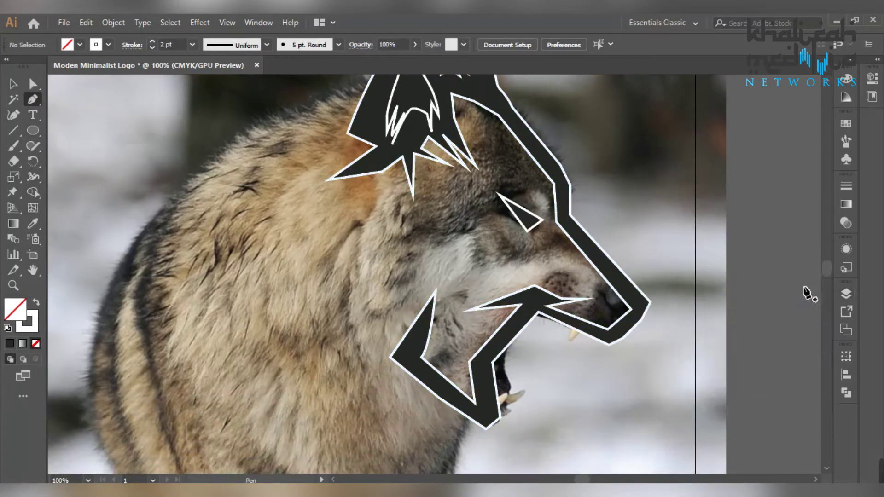
key(ctrl+plus)
scroll(806, 292, down, 2)
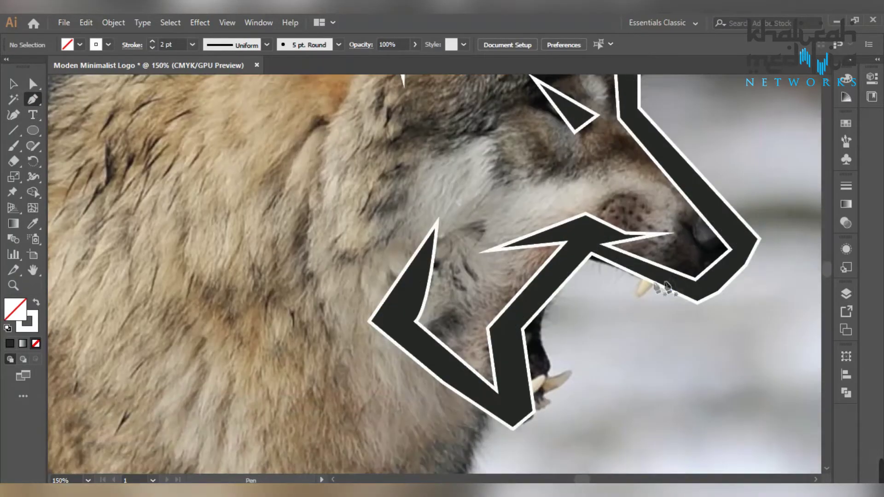
click(641, 259)
drag(606, 330, 608, 332)
drag(679, 273, 679, 258)
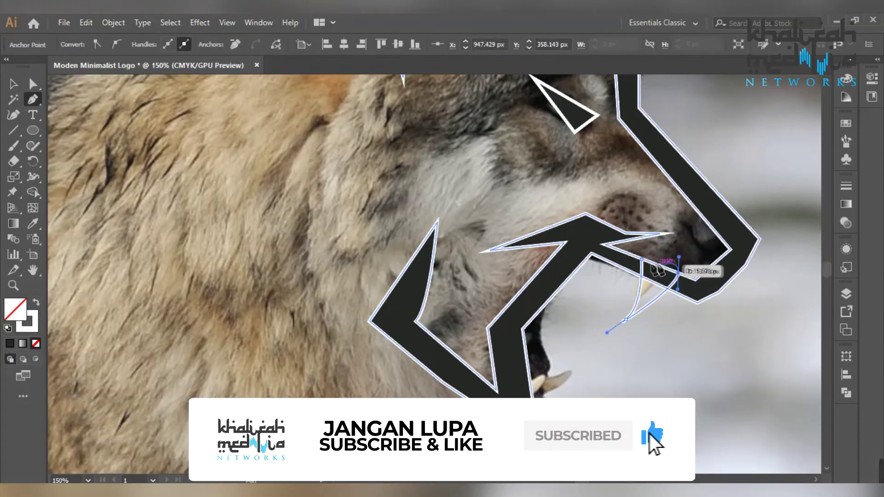
click(678, 274)
click(641, 259)
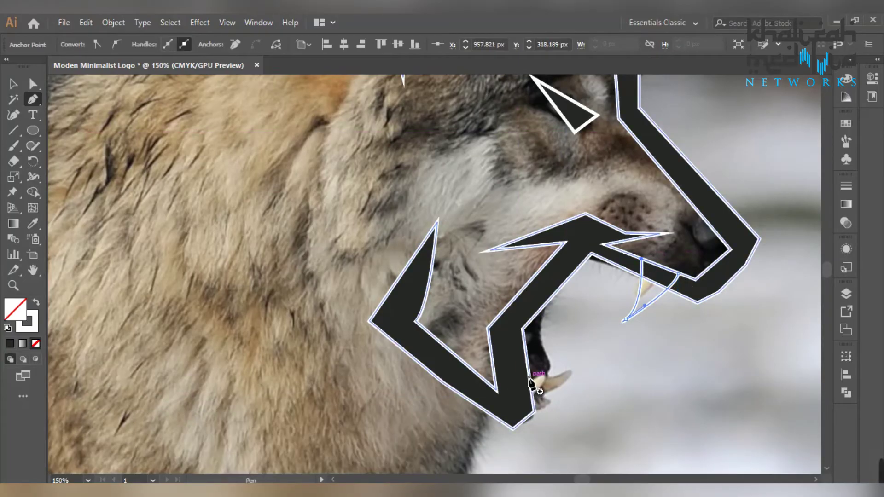
Step: Trace a closed, curved fang over the lower tooth with the Pen tool
drag(530, 381, 594, 351)
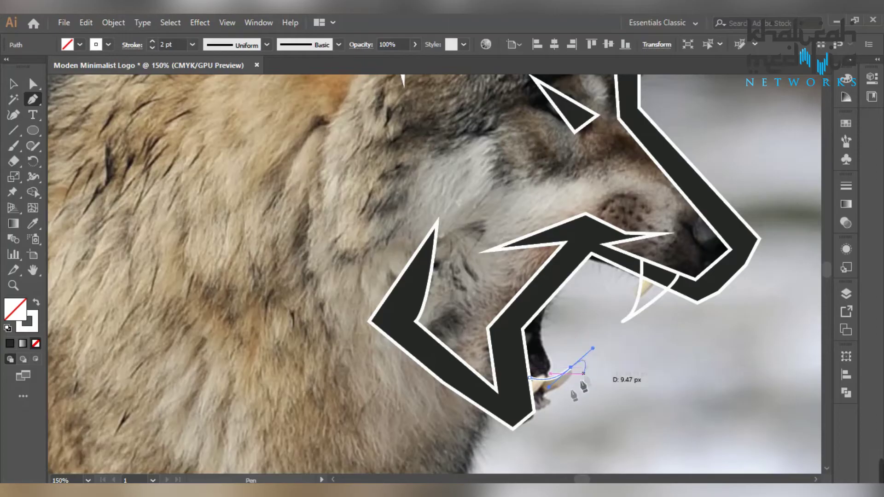
click(571, 368)
click(526, 408)
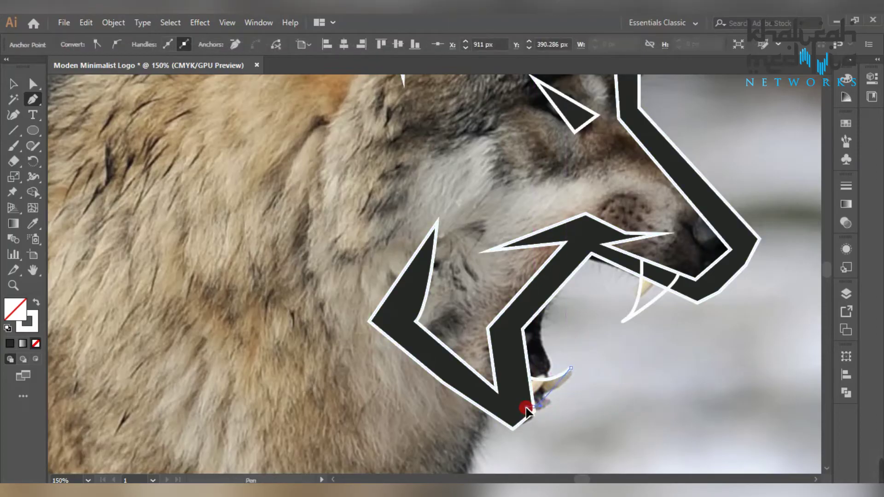
drag(538, 407, 532, 381)
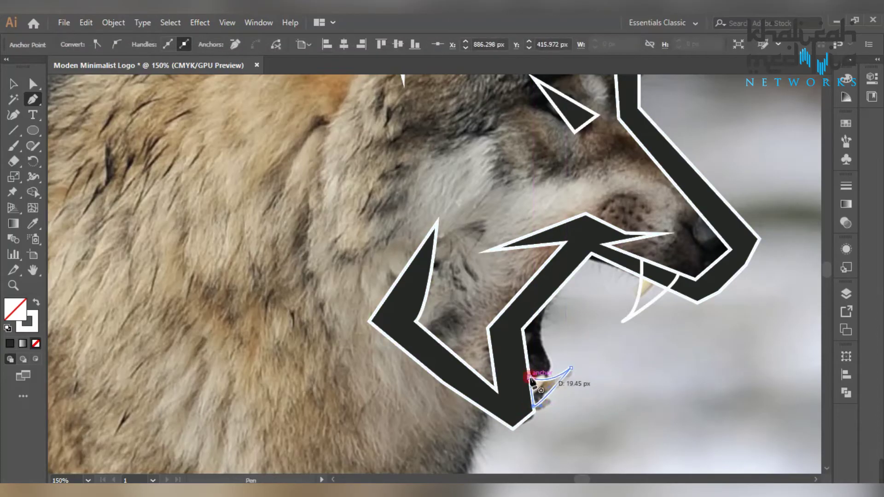
Step: Fill the upper and lower fangs with the solid near-black color and deselect them
click(15, 83)
click(593, 299)
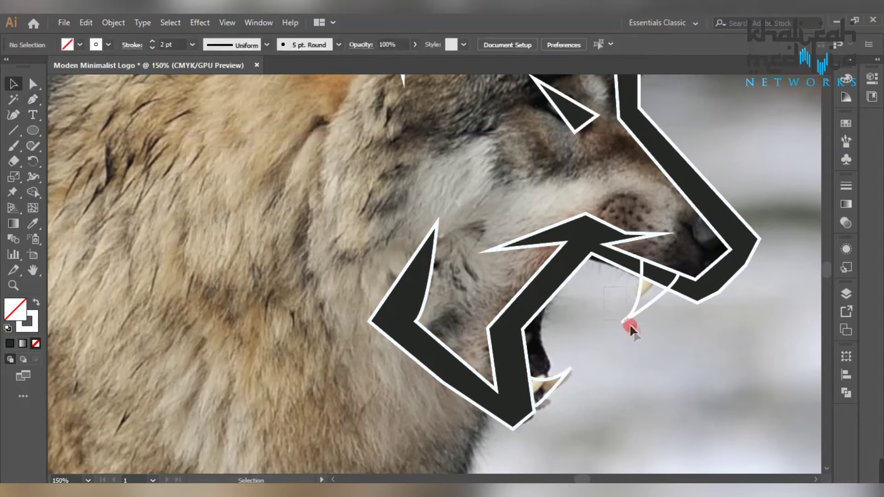
click(628, 320)
click(10, 344)
click(620, 339)
click(662, 289)
click(682, 354)
click(548, 375)
click(546, 379)
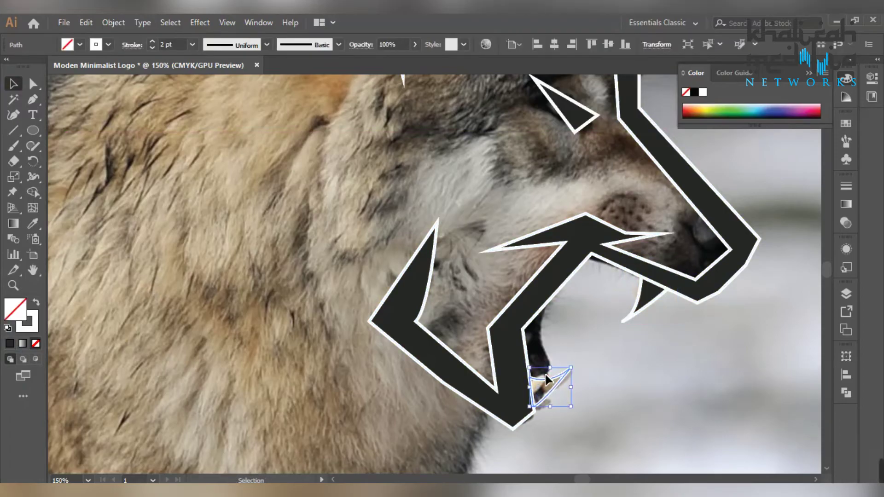
click(9, 343)
click(644, 399)
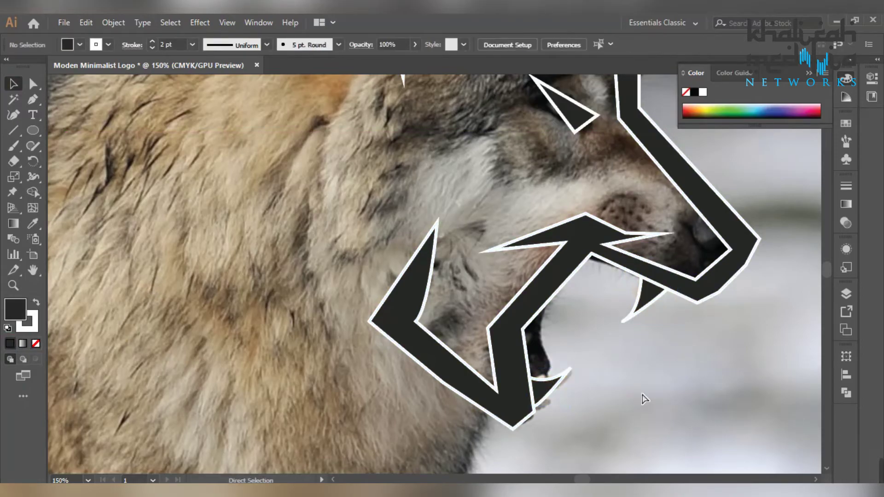
Step: Trace the neck fur with the Pen tool, curving from behind the ear along the back into jagged fur tips
key(ctrl+minus)
scroll(643, 399, up, 3)
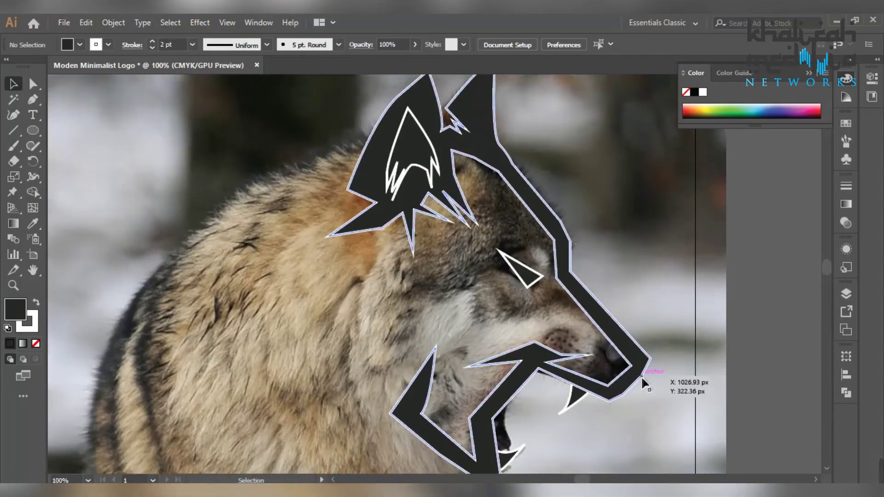
click(366, 144)
drag(281, 177, 260, 191)
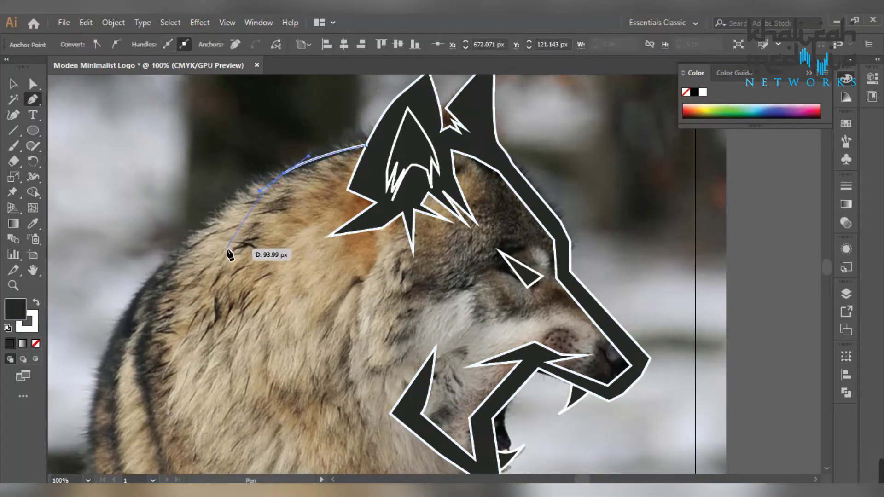
click(204, 255)
click(284, 209)
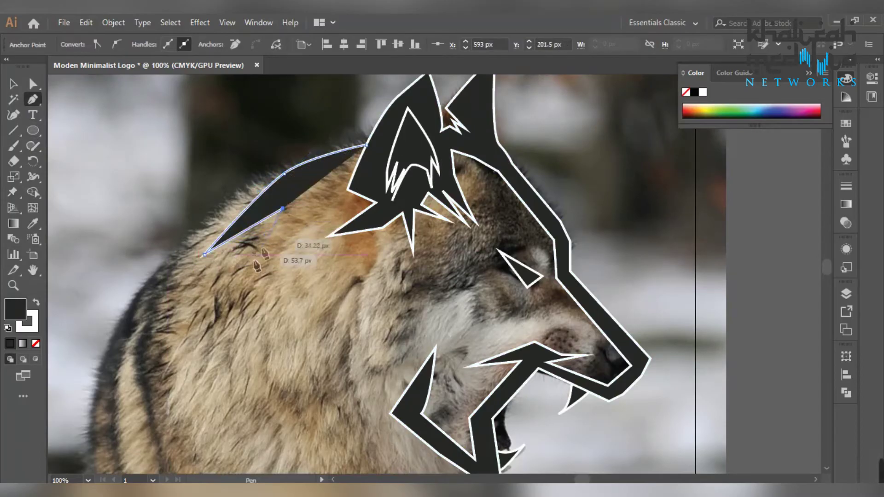
click(243, 266)
click(308, 208)
click(293, 226)
click(306, 215)
click(299, 232)
click(314, 219)
Step: Curve the neck fur's lower edge back to the base of the ear, finish the shape and deselect it
drag(278, 275, 280, 294)
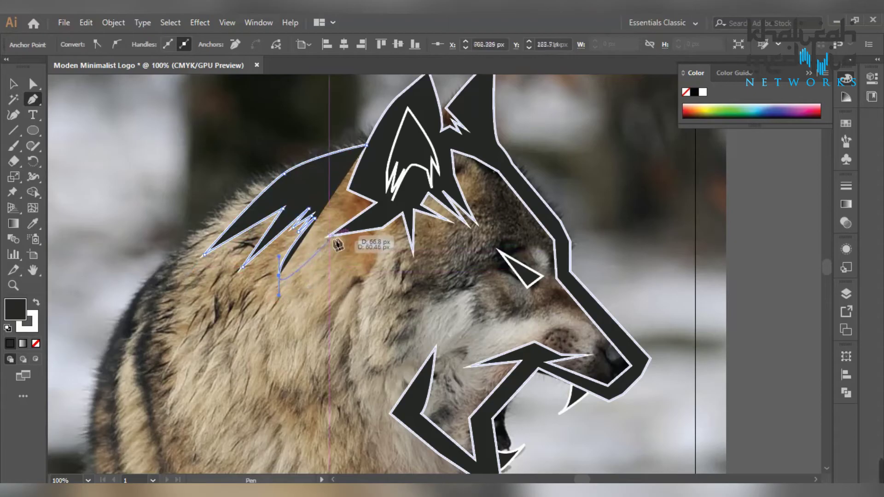
drag(383, 228, 441, 226)
click(440, 227)
key(v)
click(221, 311)
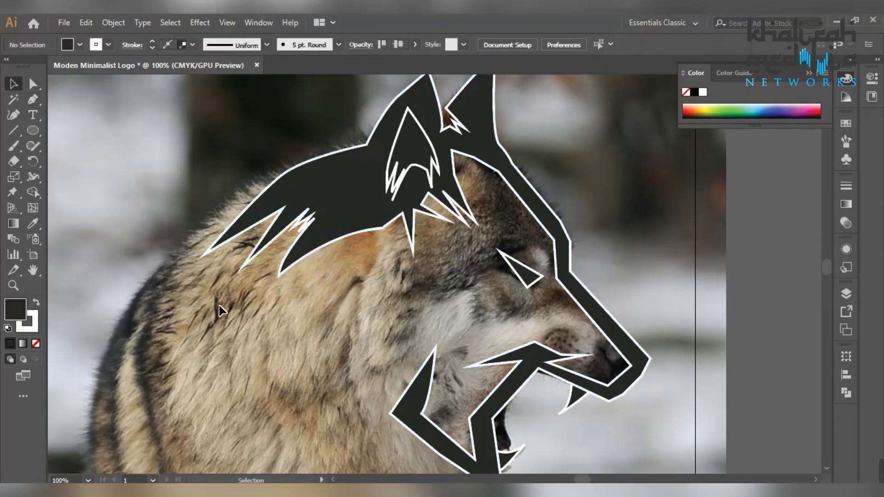
Step: Trace a small closed shape with jagged lower tips in the gap between the two ears, and deselect it
scroll(396, 284, up, 2)
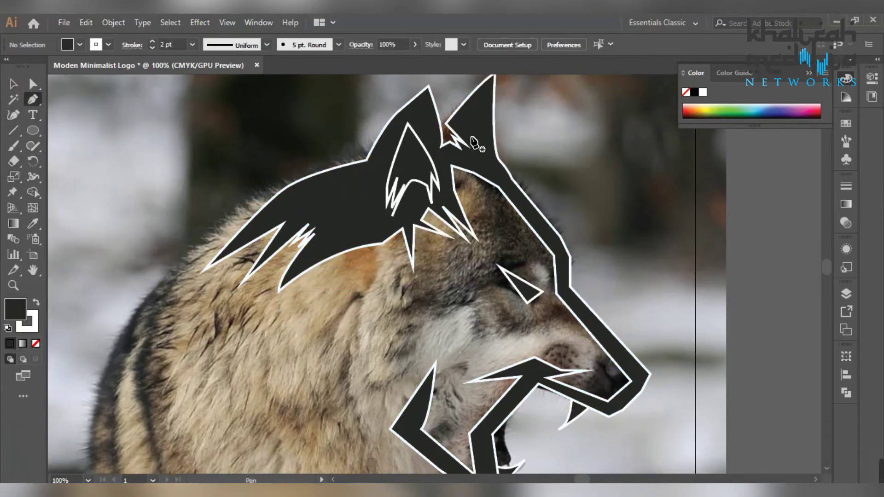
scroll(474, 143, up, 2)
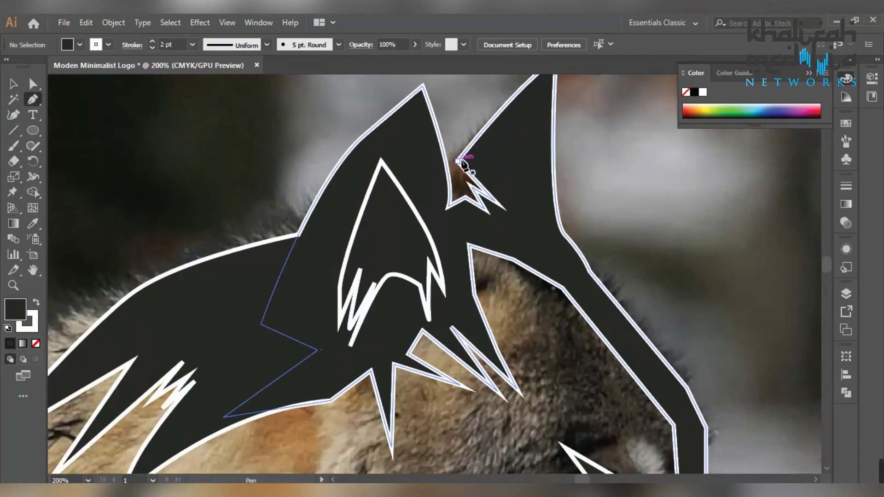
click(457, 161)
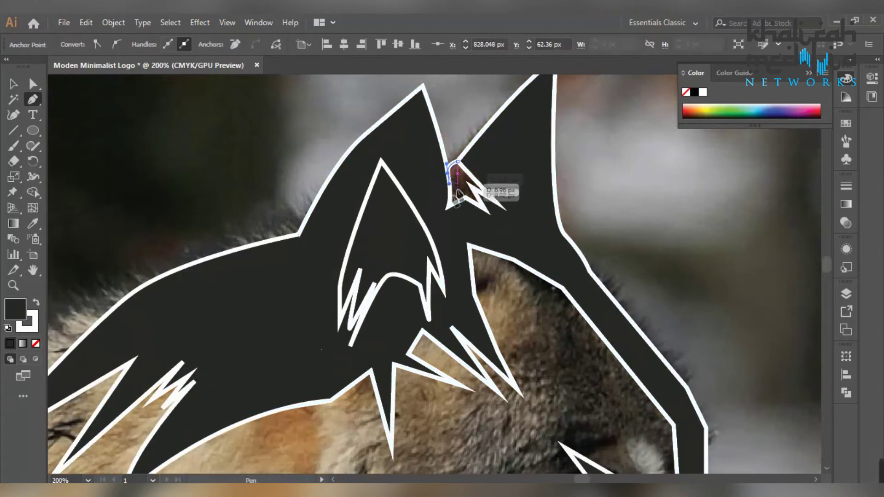
click(449, 206)
drag(449, 206, 446, 216)
click(448, 206)
click(465, 198)
click(486, 210)
click(472, 187)
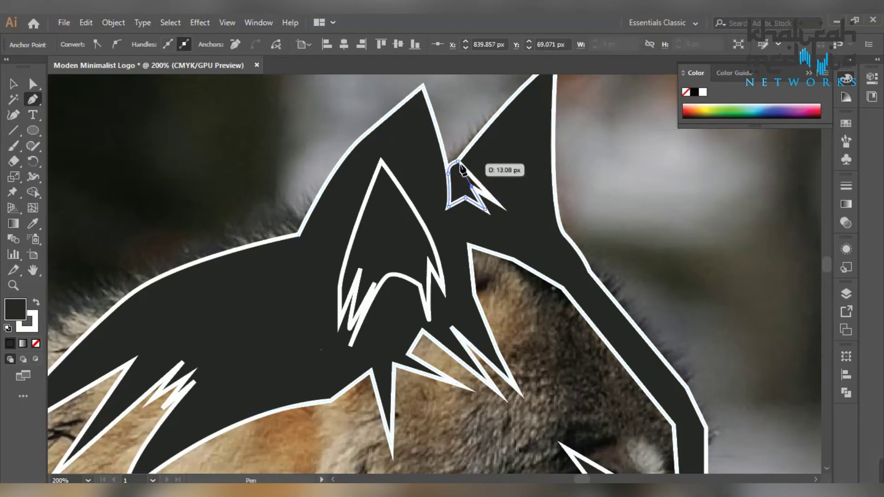
click(496, 202)
click(461, 162)
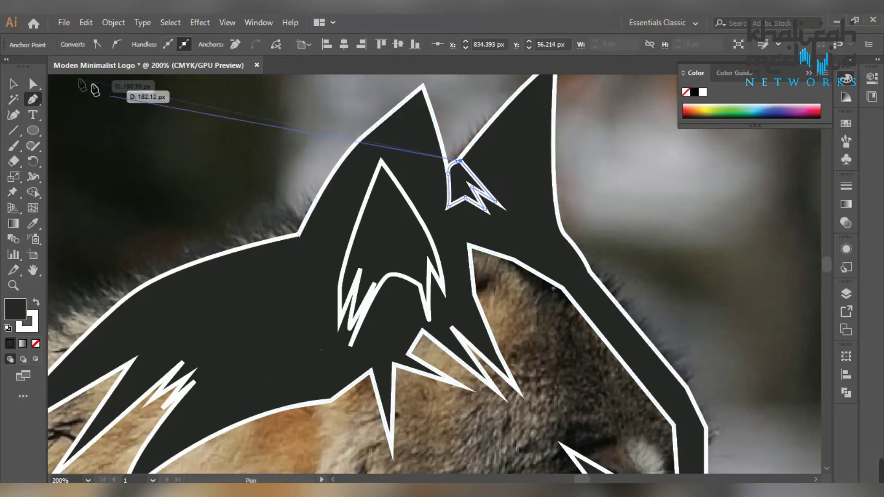
click(13, 84)
click(319, 145)
Step: Trace curved and pointed cheek fur tips below the ear with the Pen tool
scroll(320, 145, down, 1)
key(ctrl+minus)
key(ctrl+minus)
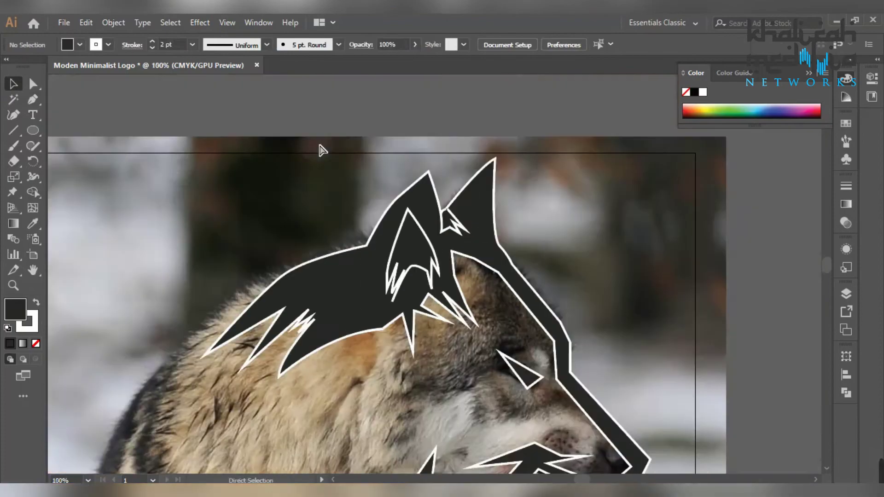
scroll(350, 203, down, 6)
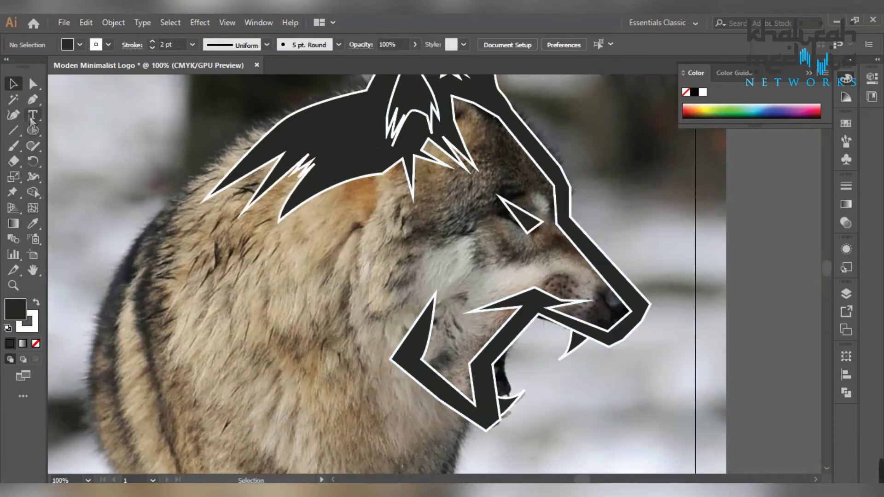
click(387, 207)
drag(338, 283, 373, 258)
drag(329, 330, 346, 295)
mouse_move(395, 272)
mouse_down()
mouse_move(416, 251)
mouse_move(413, 258)
mouse_move(440, 271)
mouse_move(395, 279)
mouse_up()
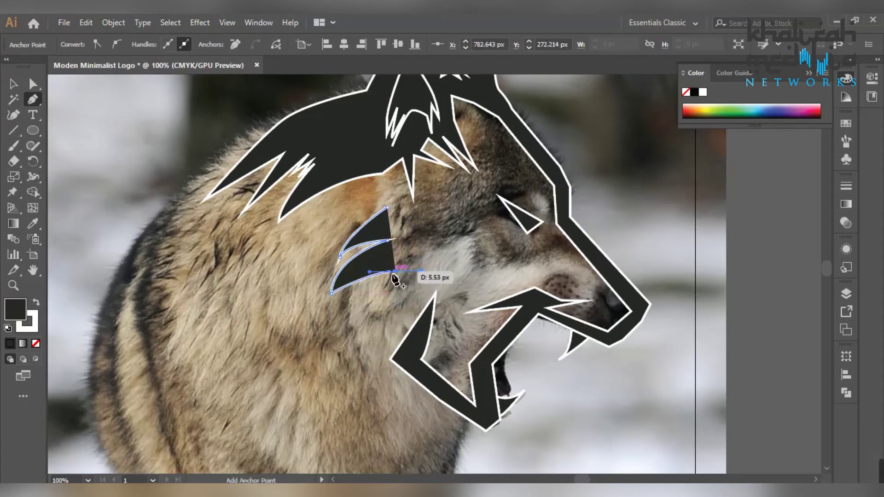
click(396, 272)
click(364, 314)
click(413, 269)
click(395, 299)
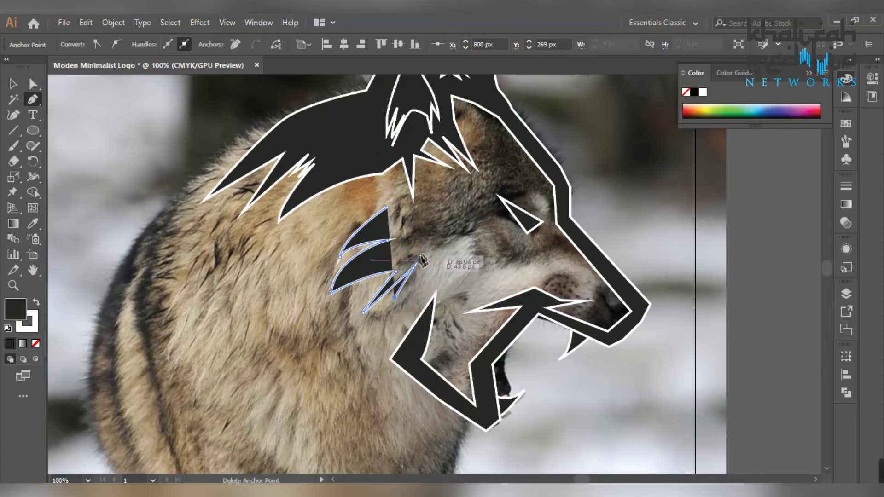
Step: Close the cheek fur shape with a rounded edge on the muzzle side and top, and deselect it
click(427, 240)
drag(442, 225, 439, 218)
drag(388, 207, 338, 219)
click(14, 84)
key(ctrl+shift+a)
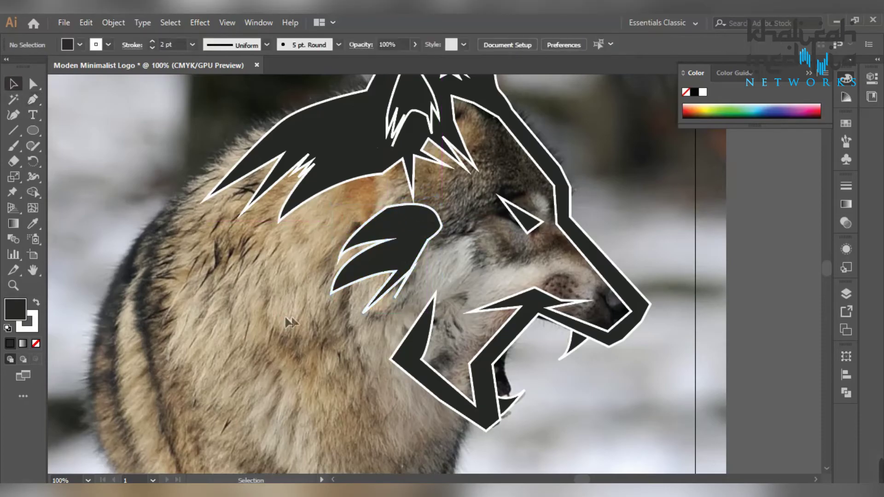
Step: Hide the locked wolf image in the layer stack, leaving the traced shapes on the white artboard
scroll(285, 323, up, 3)
click(846, 294)
scroll(703, 373, down, 2)
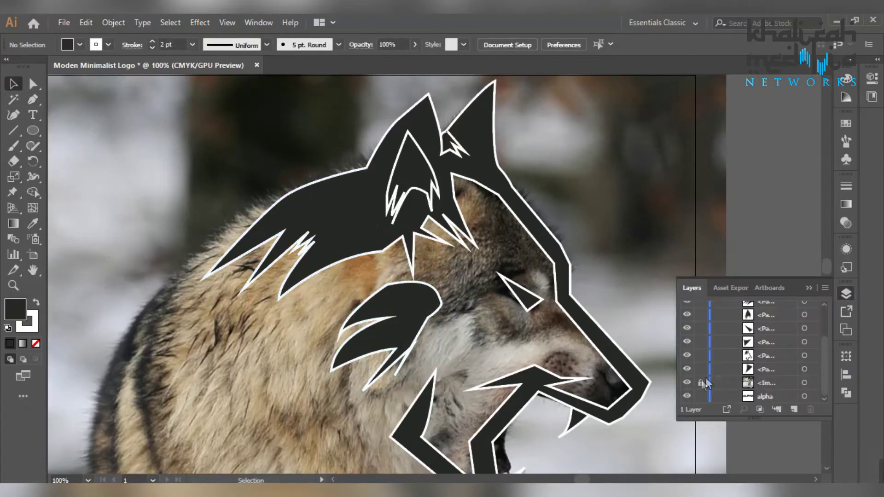
click(687, 383)
click(809, 287)
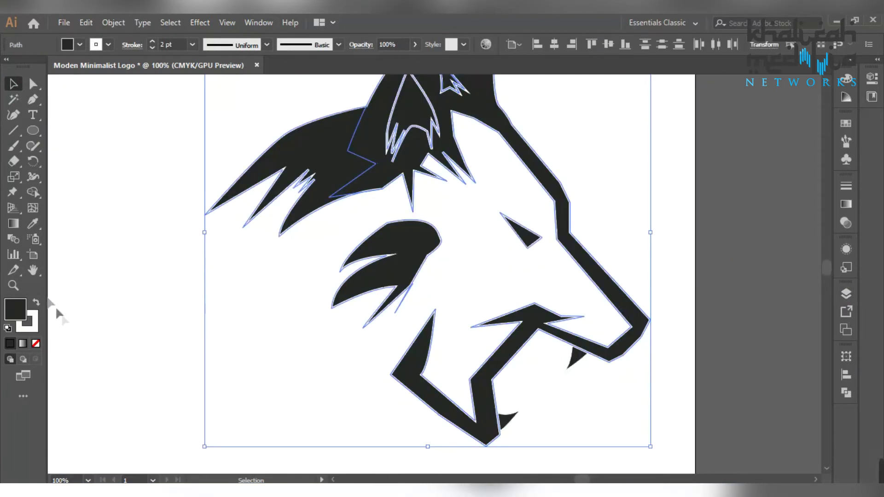
key(ctrl+0)
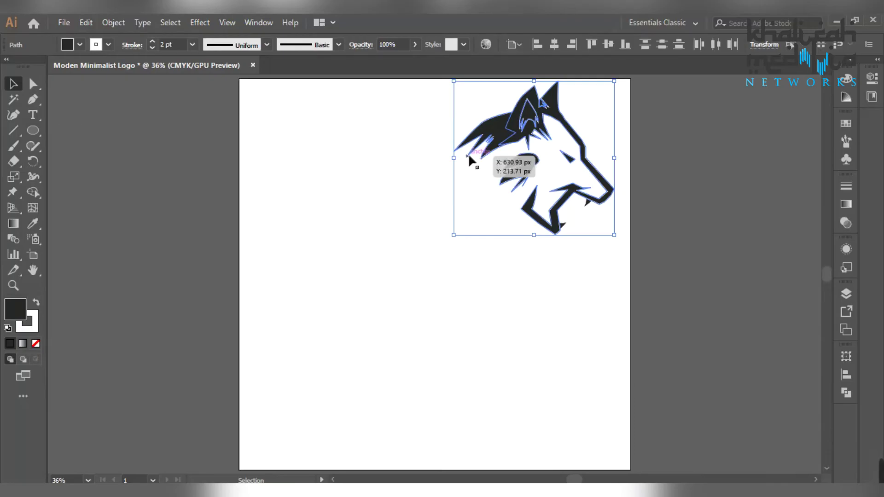
shift+click(501, 139)
click(446, 192)
drag(428, 109, 563, 208)
drag(500, 133, 386, 242)
key(ctrl+z)
Step: Select the whole wolf head including the fangs, move it toward the artboard's middle, enlarge it and center it
click(438, 95)
drag(660, 262, 661, 262)
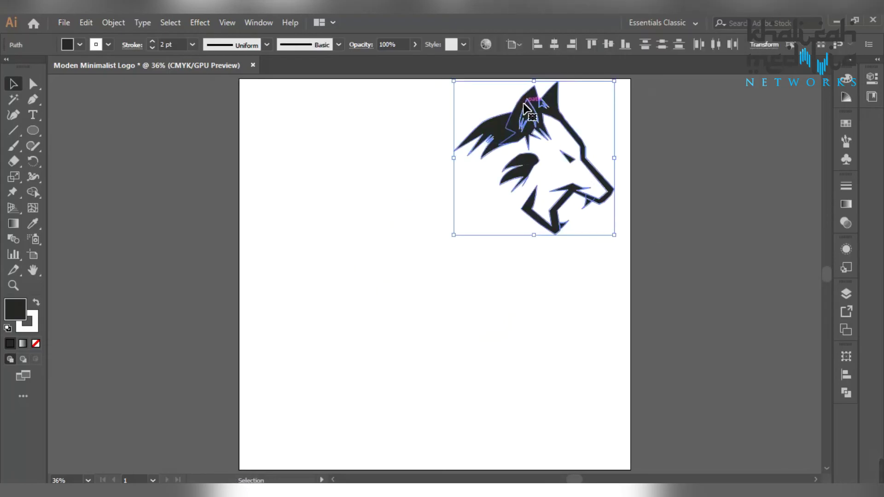
drag(530, 104, 421, 232)
drag(506, 209, 683, 81)
drag(474, 181, 429, 224)
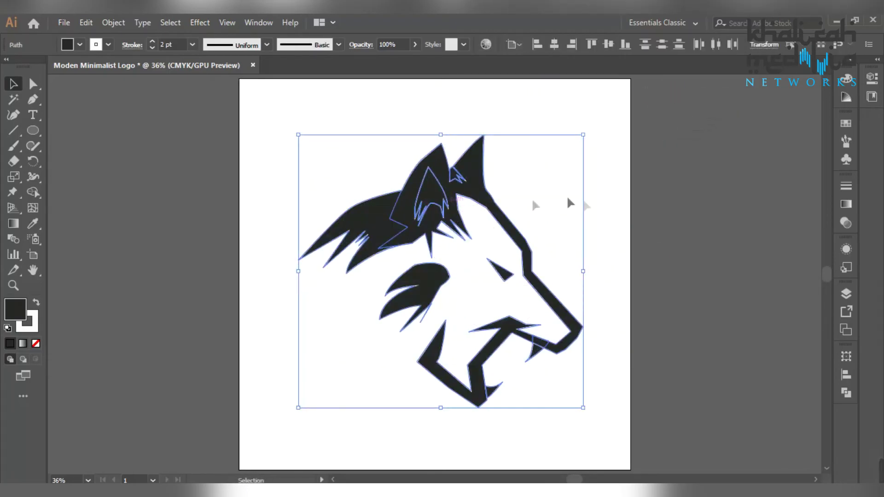
click(671, 233)
Step: Select all wolf head shapes, set their stroke to None and deselect them
key(ctrl+equal)
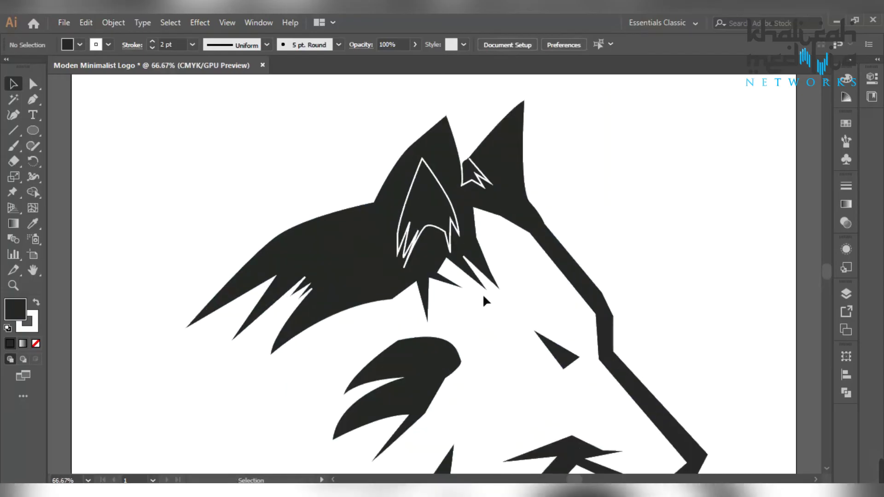
key(ctrl+minus)
drag(571, 412, 571, 412)
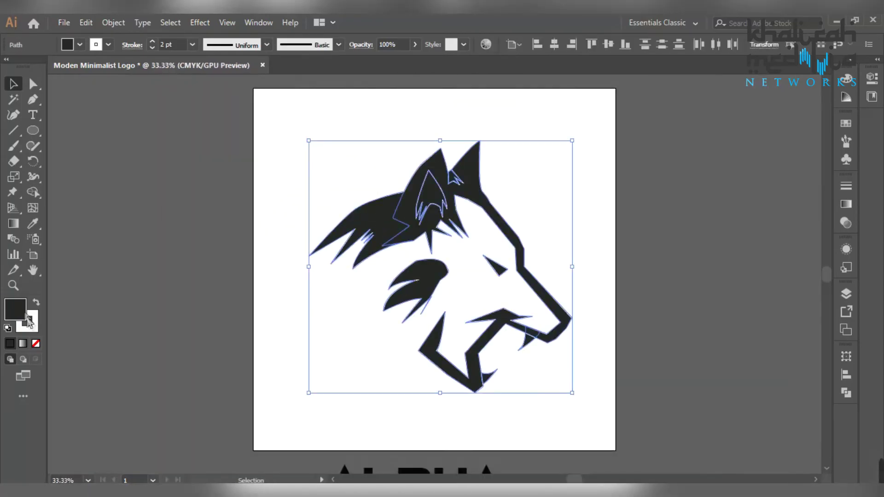
click(27, 322)
click(36, 344)
click(258, 292)
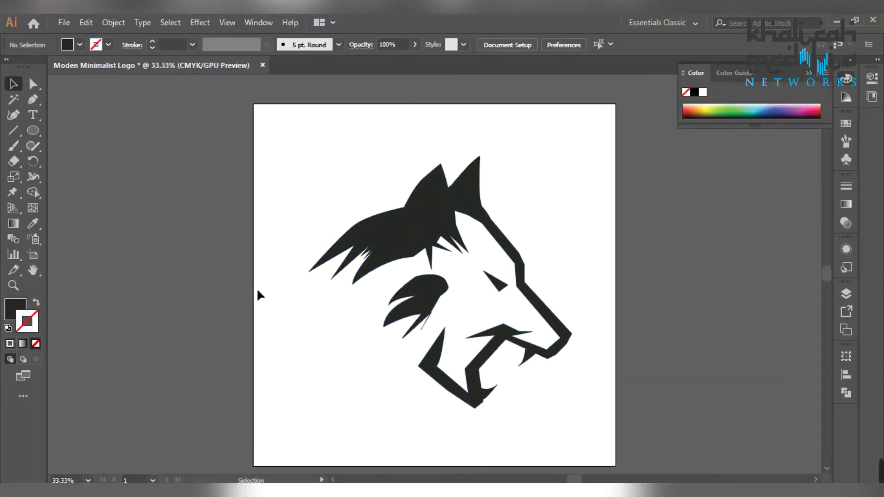
Step: Reshape the cheek fur's muzzle side with Direct Selection, lengthening the lowest tip and forming a spike toward the muzzle
key(ctrl+equal)
drag(250, 158, 572, 420)
click(355, 326)
click(396, 299)
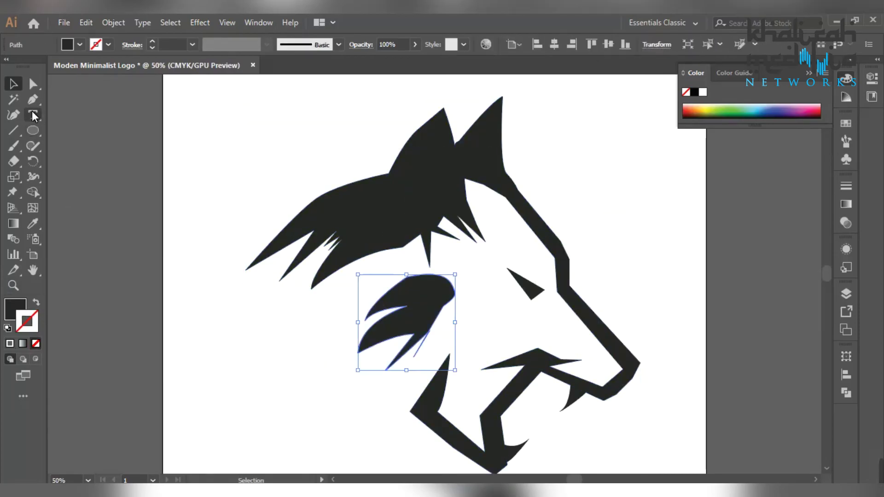
click(33, 83)
key(ctrl+equal)
key(ctrl+equal)
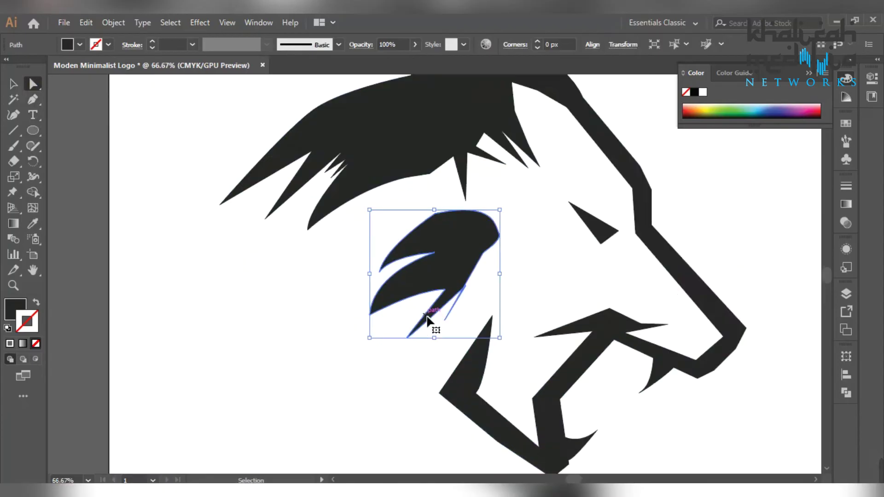
drag(480, 292, 352, 423)
drag(507, 242, 541, 271)
drag(531, 213, 463, 264)
Step: Adjust the anchors and curves of the cheek fur's two rear tips and deselect the shape
drag(336, 335, 335, 377)
mouse_move(351, 272)
mouse_down()
mouse_move(332, 298)
mouse_move(345, 302)
mouse_move(370, 286)
mouse_move(363, 278)
mouse_move(349, 285)
mouse_up()
drag(362, 248, 405, 231)
click(347, 239)
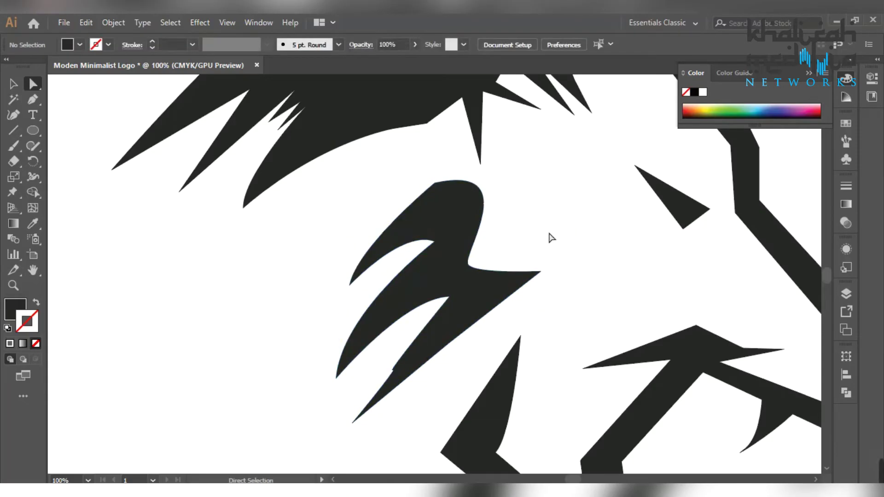
Step: Select the inner-ear shape of the wolf head and set its stroke color to white (#ffffff)
scroll(549, 239, up, 2)
key(ctrl+0)
scroll(550, 236, down, 2)
scroll(346, 203, up, 1)
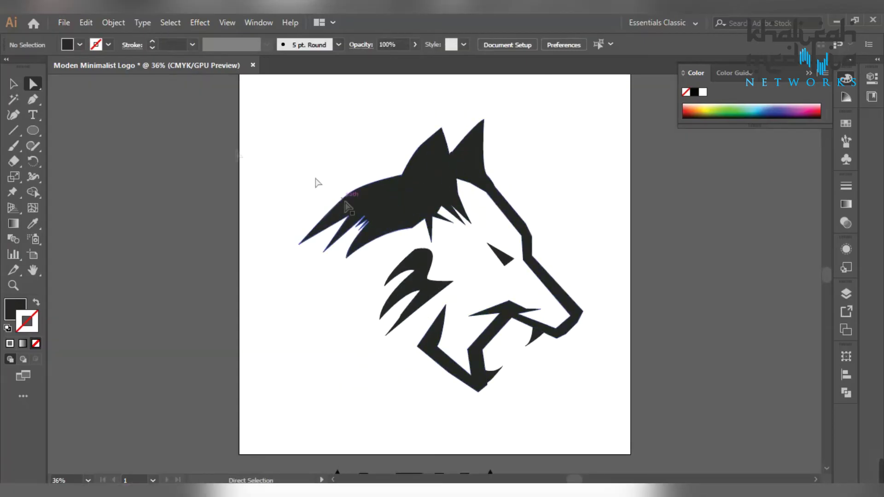
scroll(283, 130, up, 1)
click(430, 194)
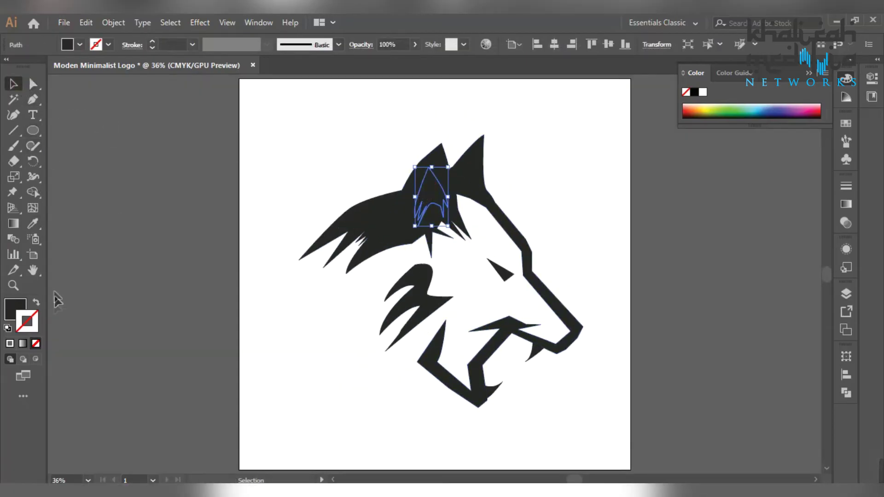
double_click(35, 319)
drag(521, 209, 511, 171)
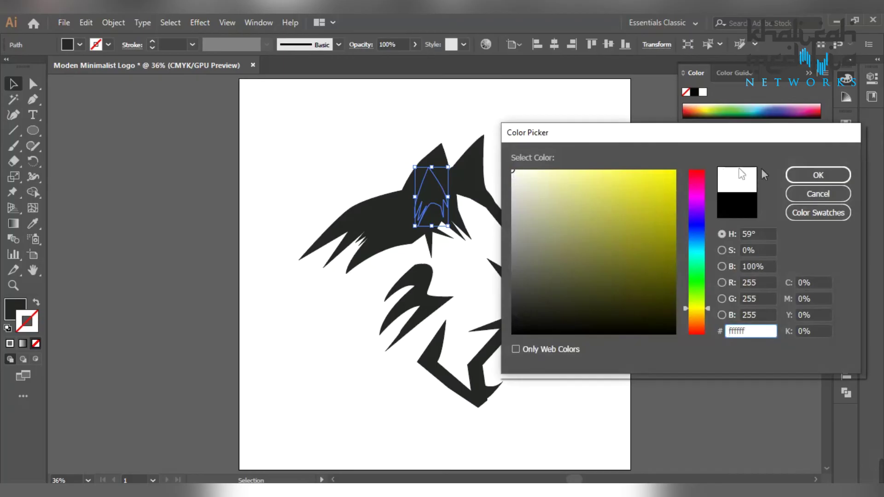
click(806, 174)
Step: Raise the inner-ear outline's stroke weight to 4 pt, reduce it to 3 pt and deselect the shape
click(117, 183)
click(433, 180)
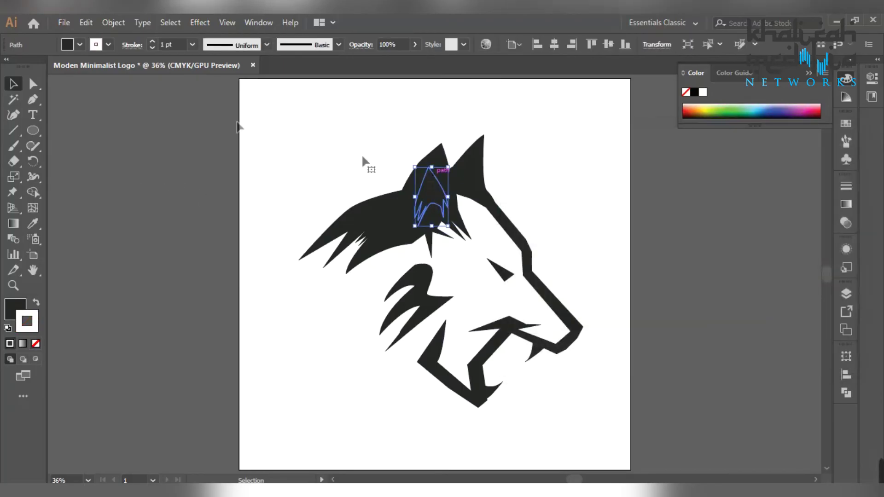
click(152, 41)
click(152, 41)
click(152, 41)
click(145, 160)
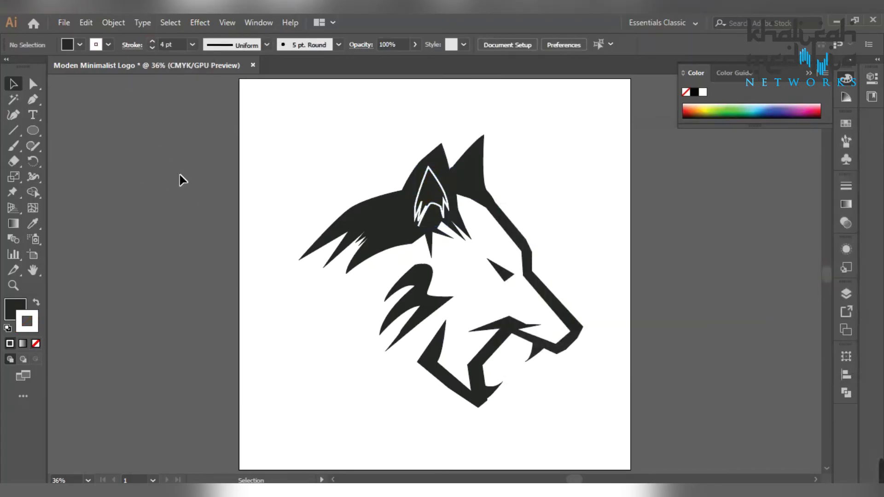
key(ctrl+plus)
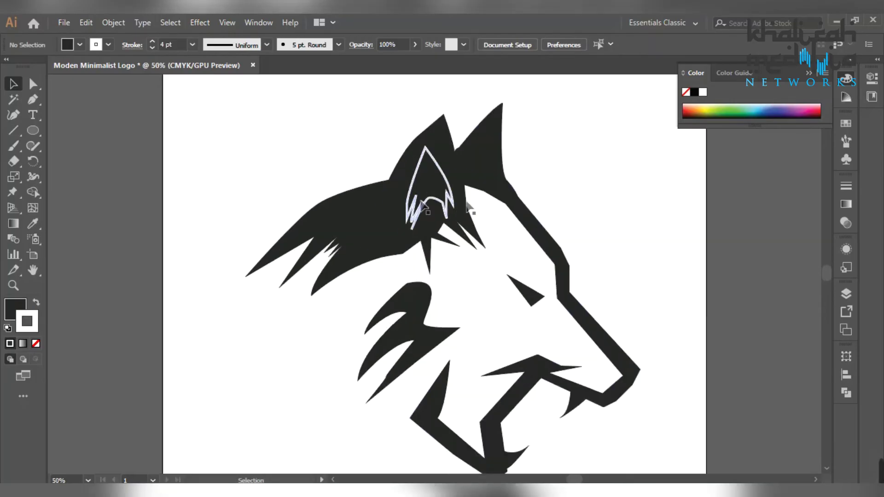
click(431, 154)
click(123, 150)
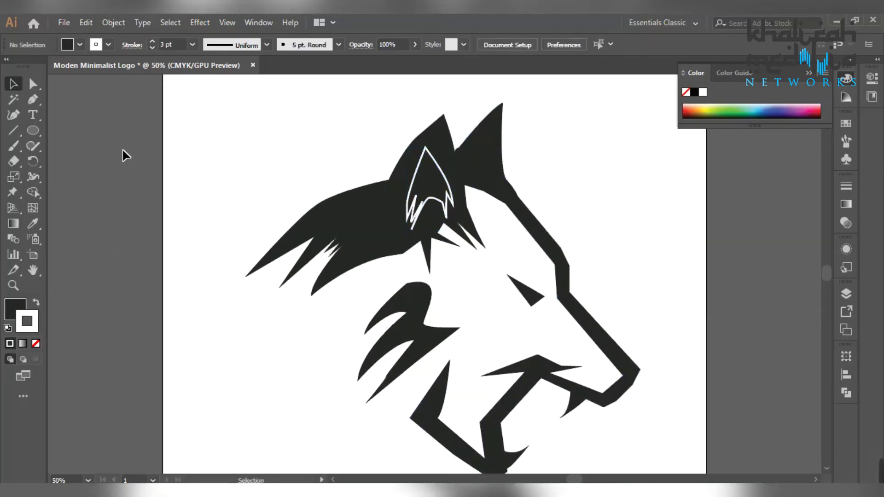
scroll(122, 150, down, 1)
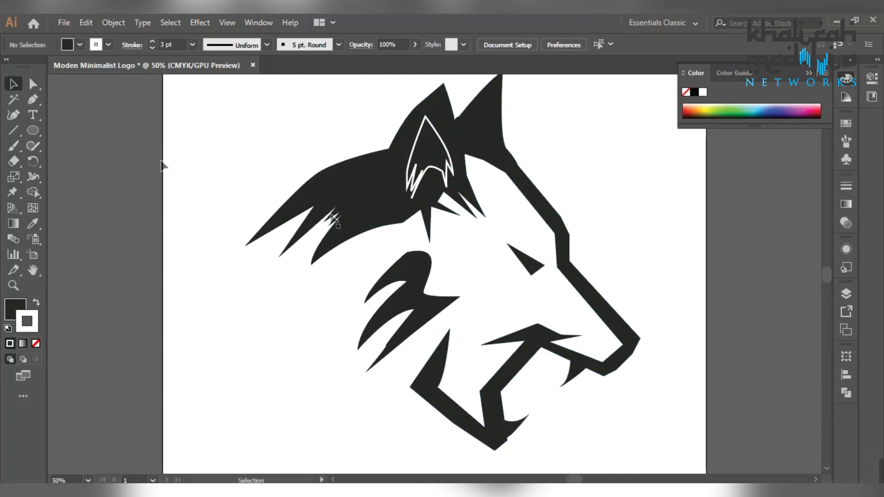
click(515, 428)
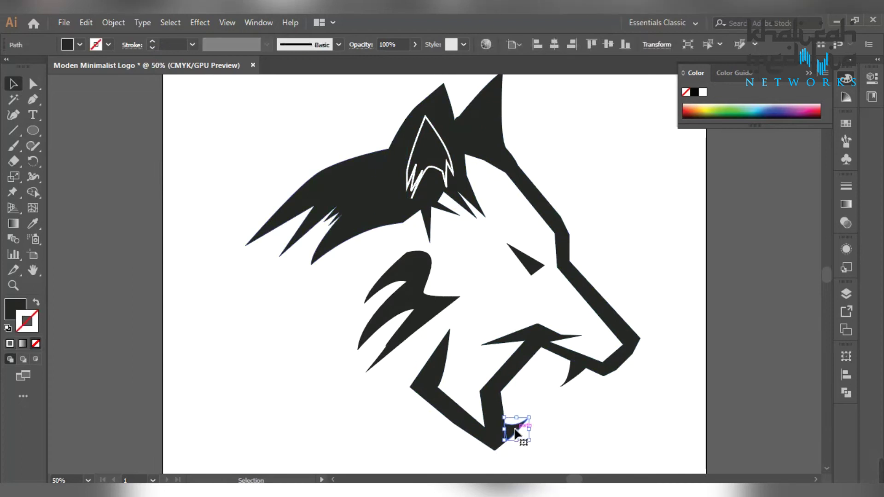
click(591, 431)
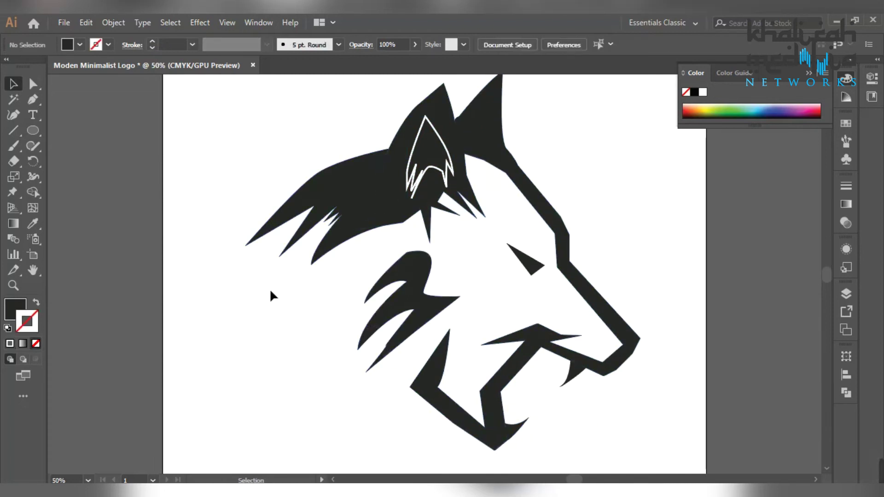
Step: Group all the wolf head shapes and leave them deselected
scroll(256, 271, down, 1)
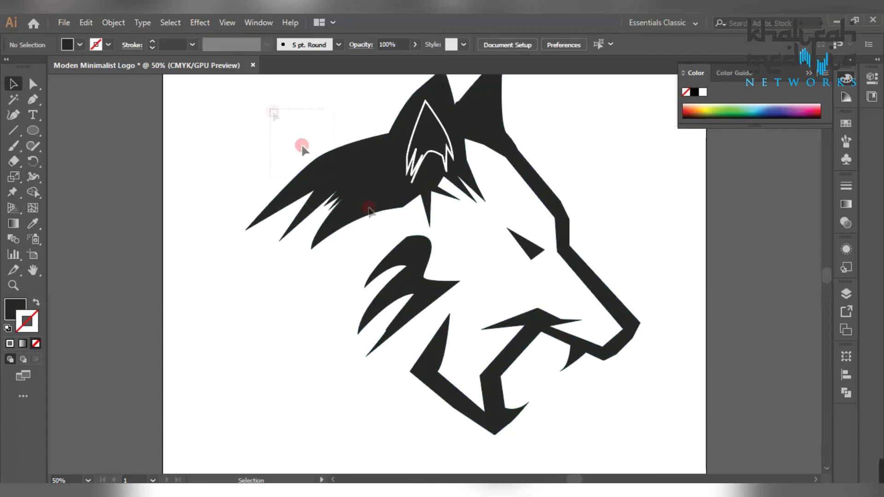
click(464, 152)
right_click(463, 149)
click(479, 215)
click(306, 310)
key(ctrl+a)
click(204, 295)
scroll(247, 290, up, 2)
alt+scroll(246, 289, down, 1)
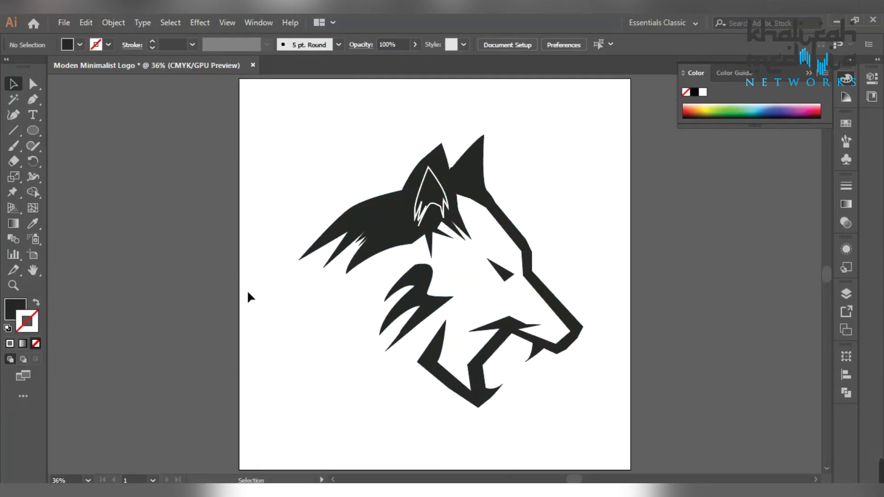
Step: Move the ALPHA text up beneath the wolf head and align both to the artboard's horizontal center
scroll(322, 360, down, 4)
drag(414, 427, 417, 360)
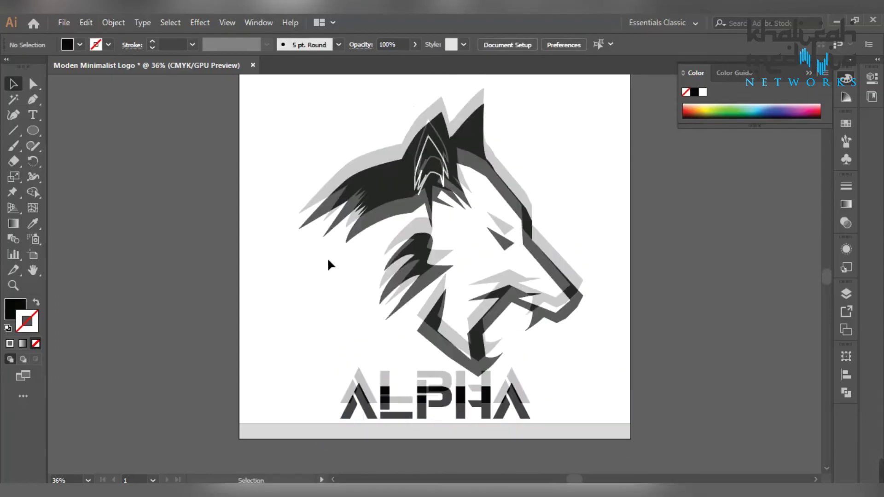
click(286, 134)
key(ctrl+a)
click(434, 44)
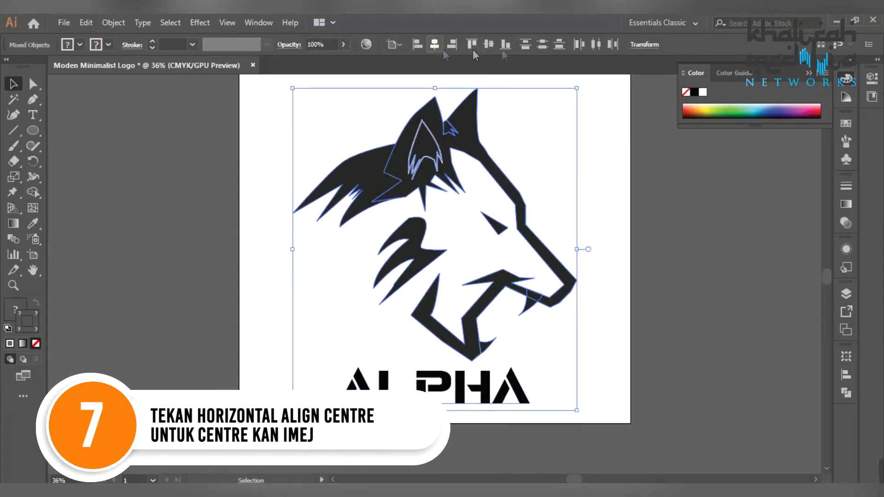
click(600, 175)
Step: Match the ALPHA text's color to the wolf head's near-black fill with the Eyedropper and deselect it
click(430, 346)
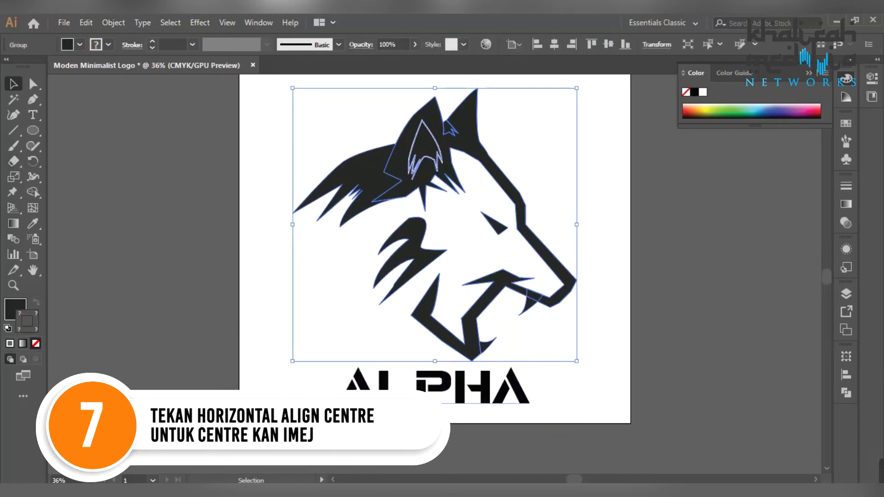
click(442, 389)
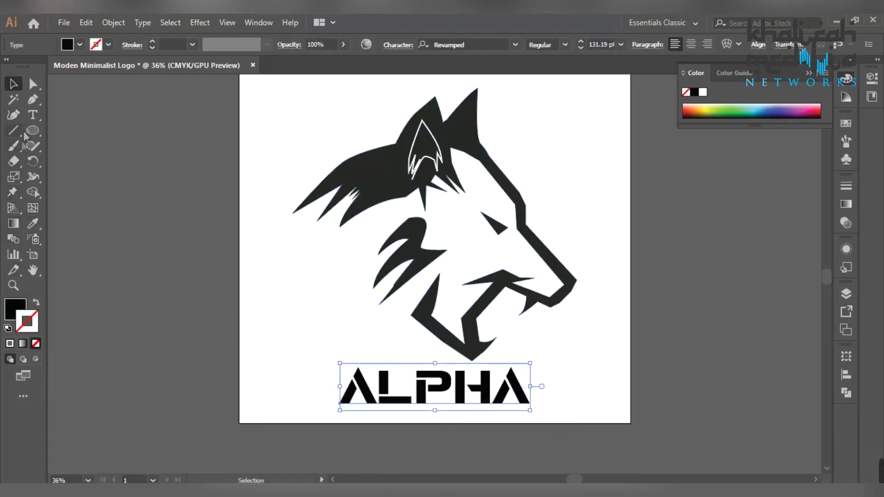
click(33, 223)
click(392, 198)
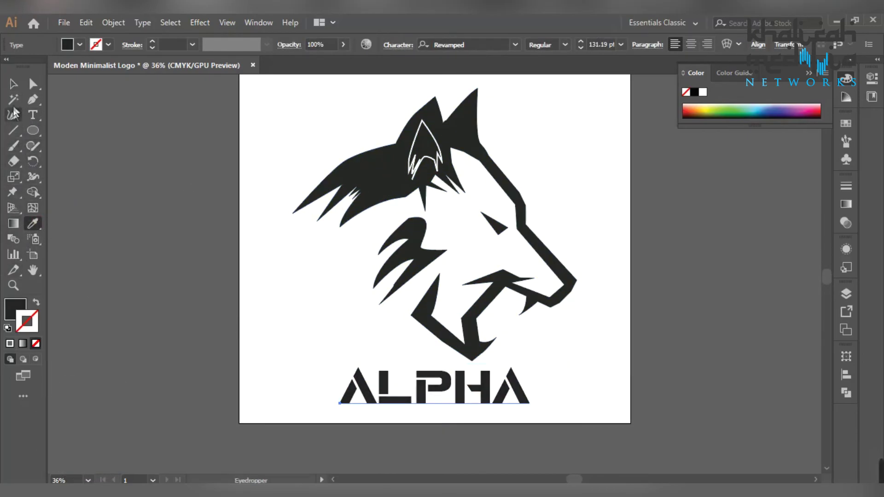
click(13, 83)
click(310, 347)
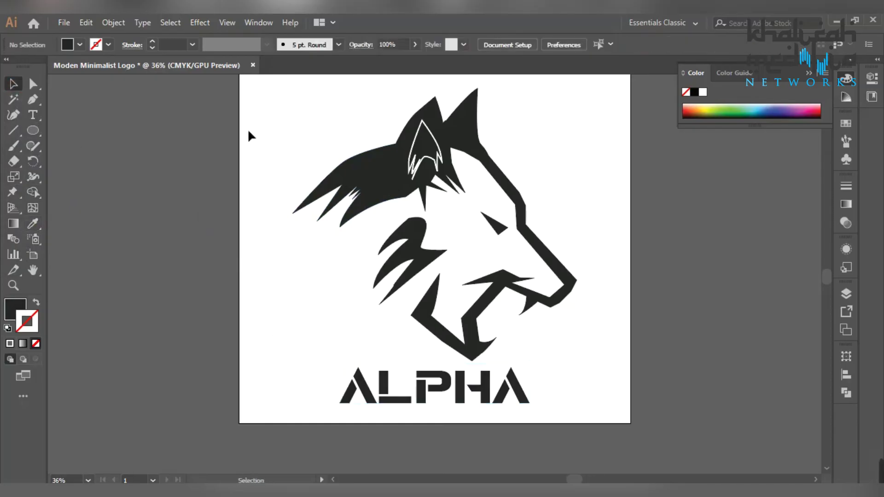
Step: Scale the wolf head and ALPHA text down together to roughly half size and group them
key(ctrl+a)
drag(581, 416, 448, 263)
right_click(349, 124)
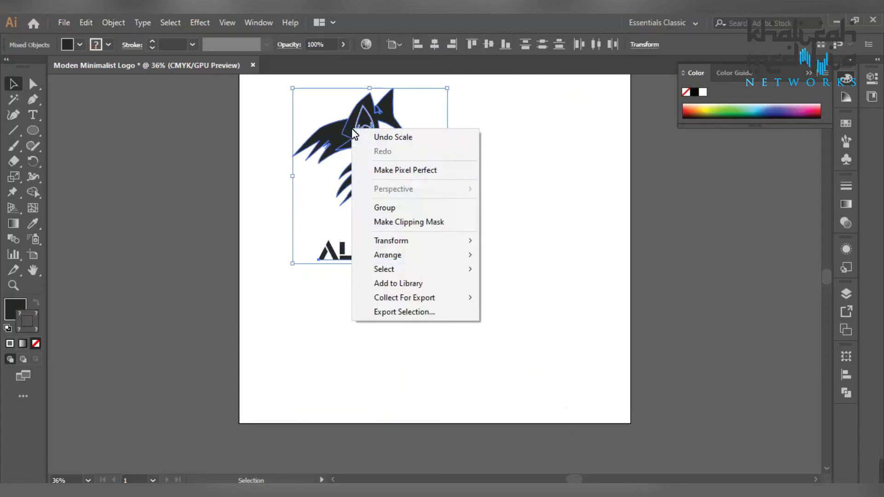
click(384, 208)
Step: Move the grouped logo off the artboard onto the empty canvas beside its left edge
scroll(183, 168, up, 3)
click(274, 197)
drag(328, 203, 109, 213)
Step: Create a near-black background rectangle 1080 px wide and 1080 px high
drag(41, 134, 74, 131)
click(471, 214)
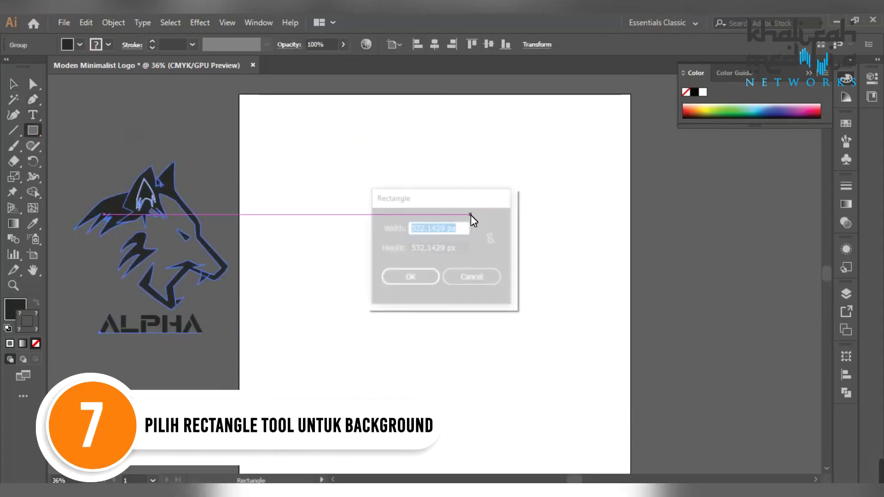
text(1080)
key(Tab)
text(1080)
key(Return)
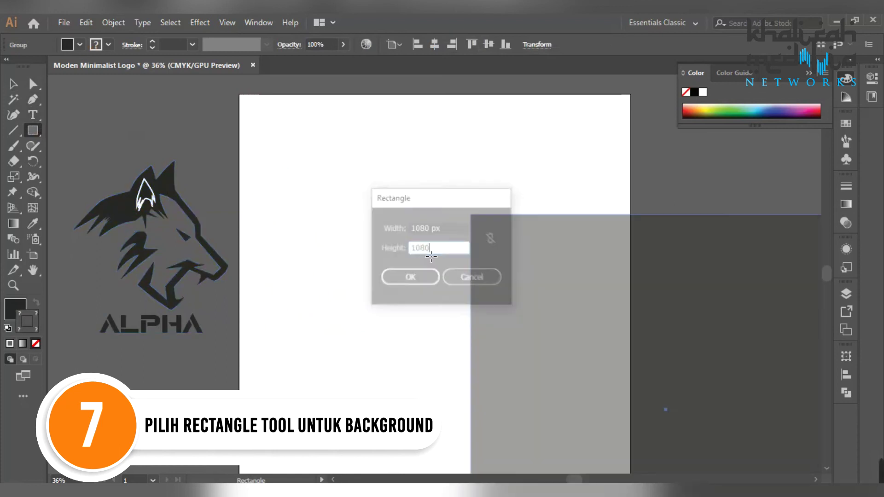
Step: Center the background rectangle horizontally and vertically on the artboard and lock it
key(v)
click(555, 44)
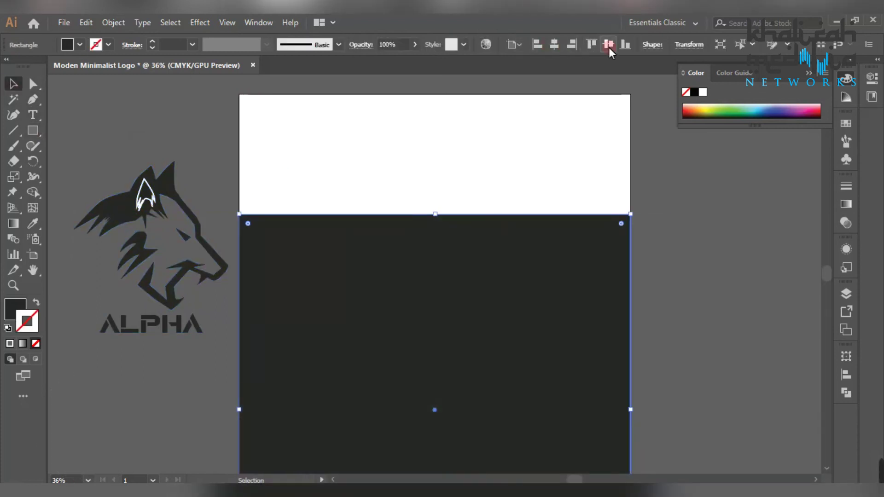
click(609, 44)
key(ctrl+2)
Step: Isolate the logo group and change the wolf head's fill to white
double_click(123, 208)
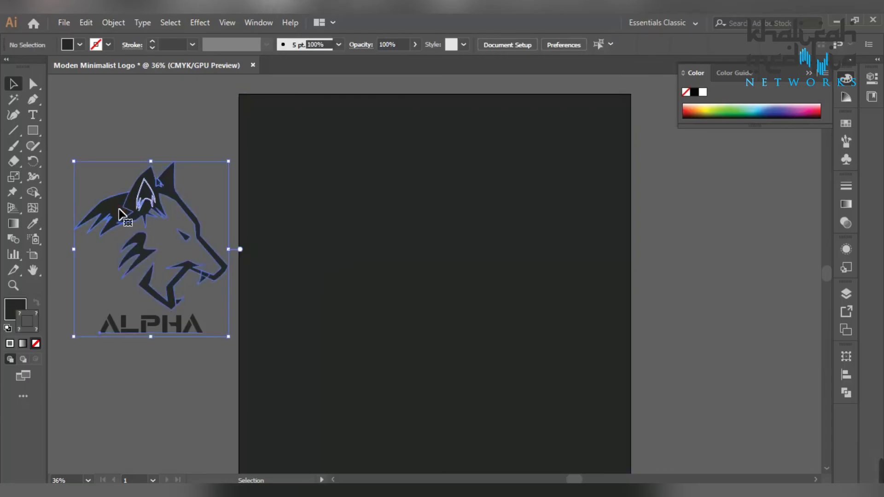
double_click(16, 308)
click(514, 167)
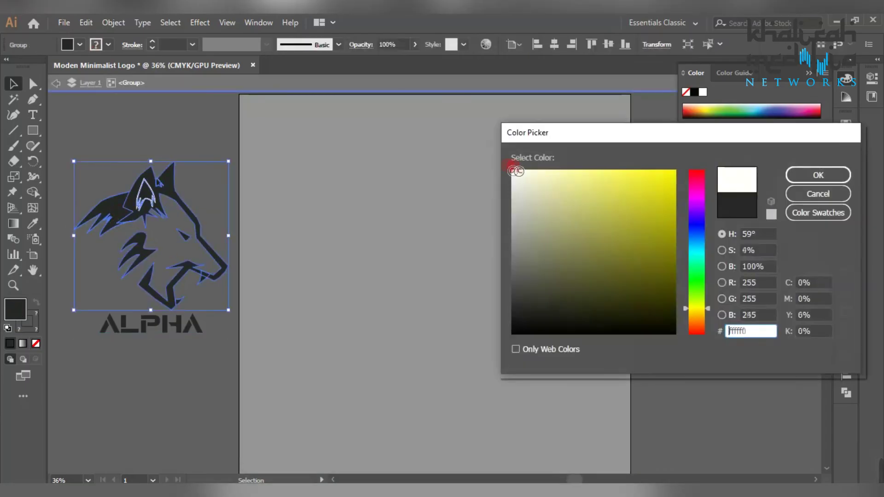
click(809, 174)
Step: Isolate the wolf head group, set the inner-ear outline's stroke to dark gray and exit isolation
double_click(147, 187)
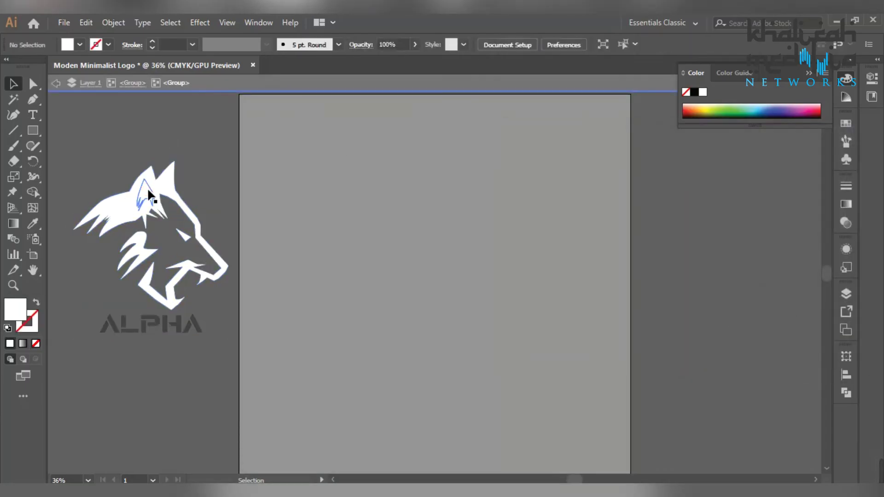
click(148, 187)
double_click(35, 316)
click(513, 302)
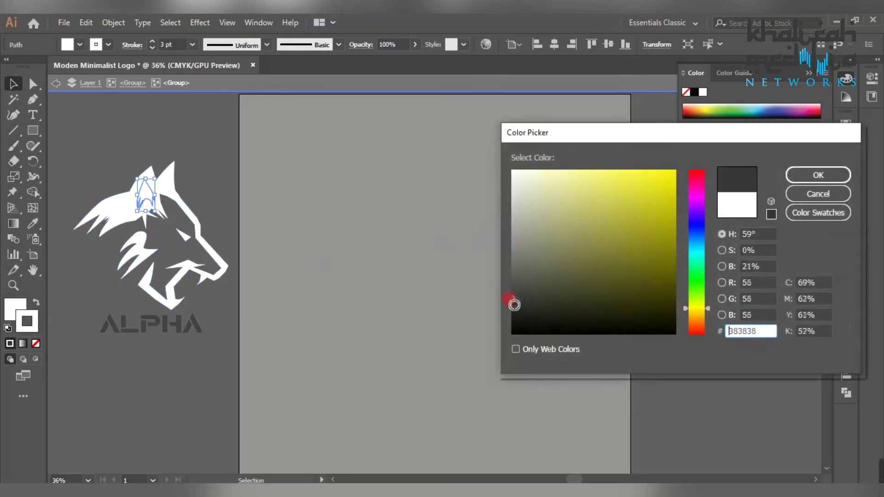
click(798, 175)
double_click(107, 160)
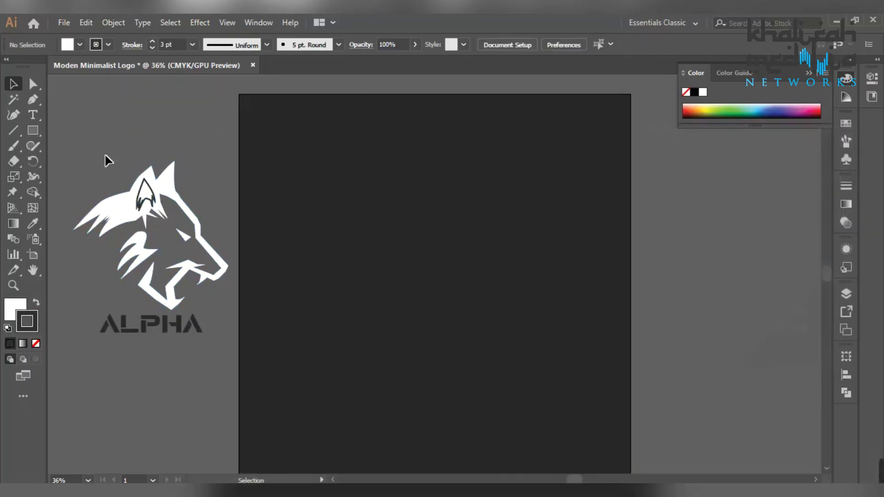
Step: Move the logo onto the dark background and color the ALPHA text white by sampling the wolf head
drag(129, 262, 408, 295)
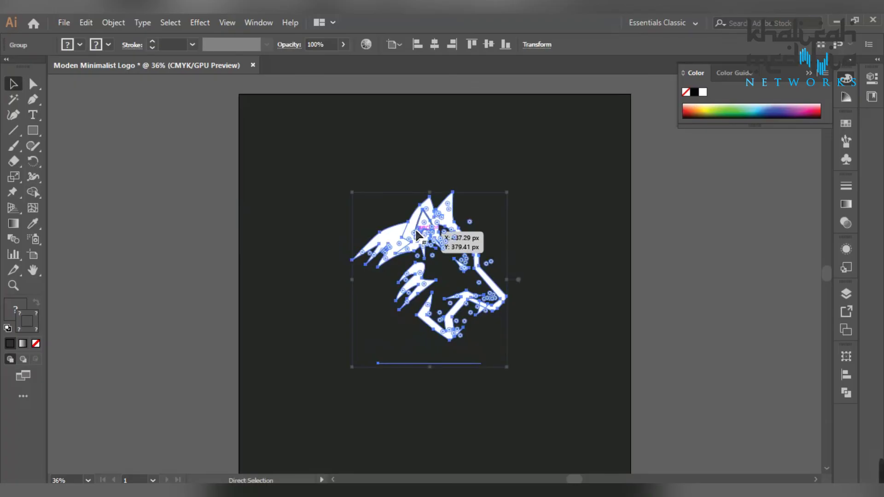
click(408, 332)
click(407, 358)
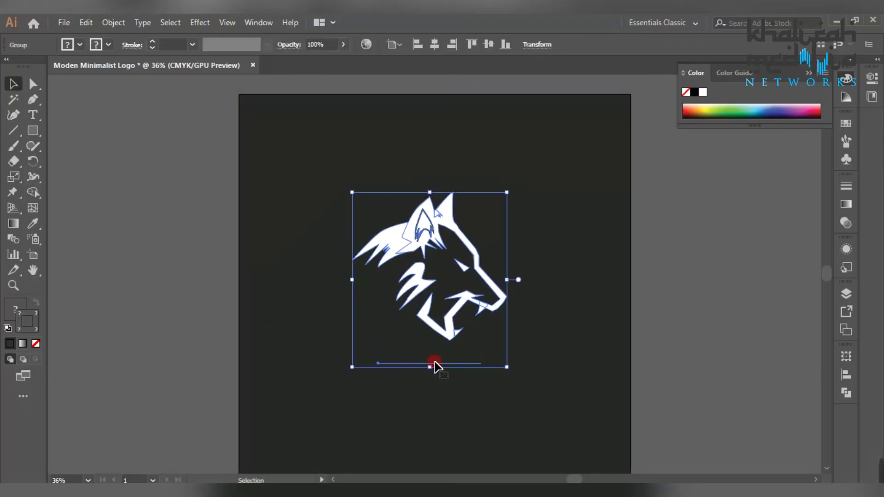
double_click(432, 357)
click(32, 224)
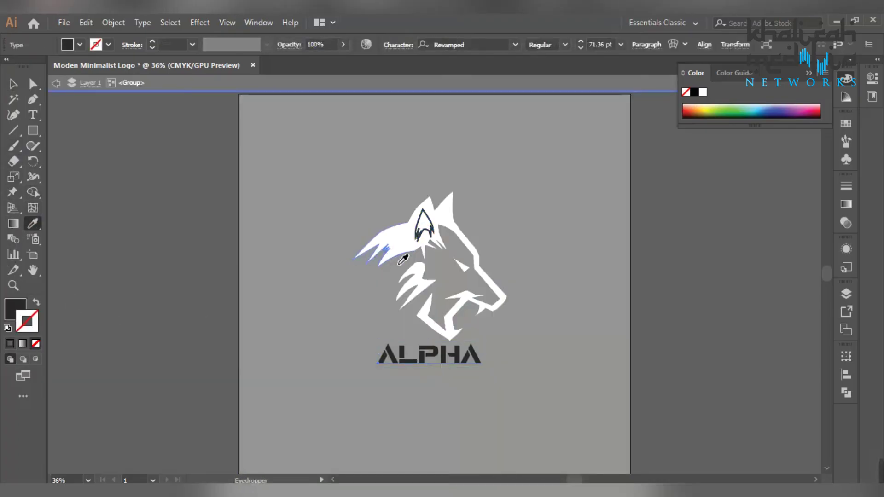
click(364, 249)
click(13, 84)
double_click(107, 202)
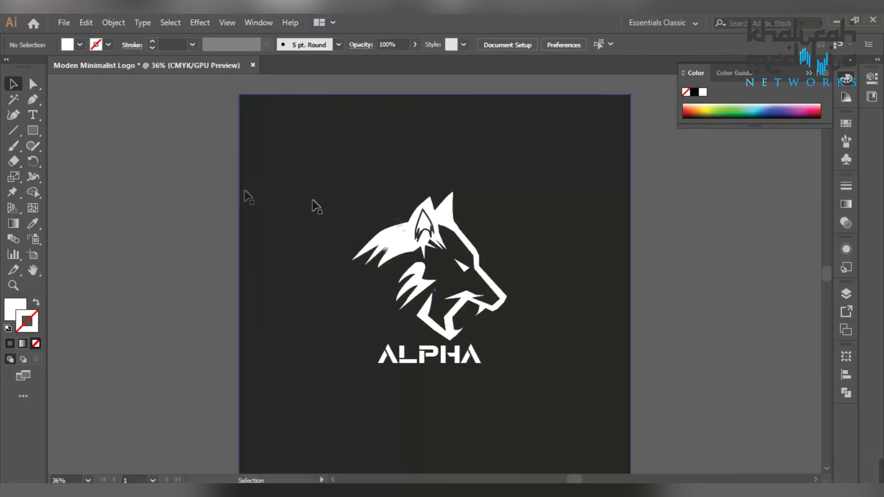
Step: Isolate the inner-ear shape within the nested groups and apply the background's near-black color with the Eyedropper
click(421, 238)
double_click(422, 238)
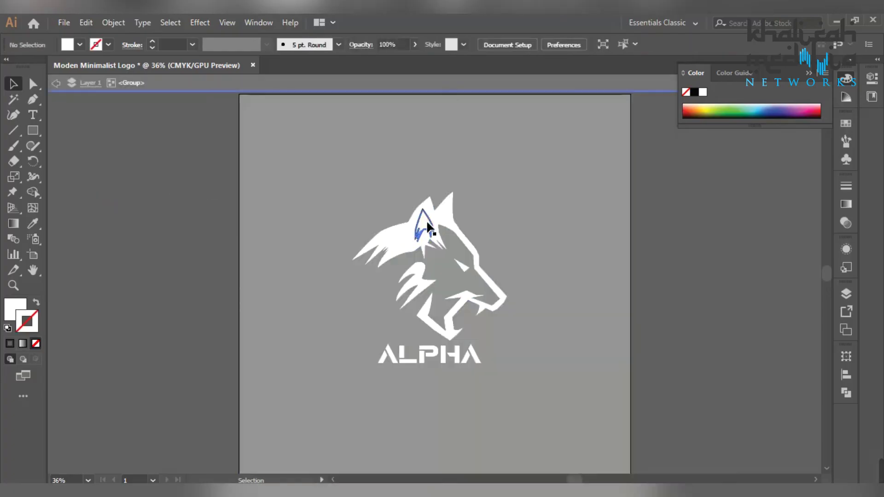
double_click(426, 218)
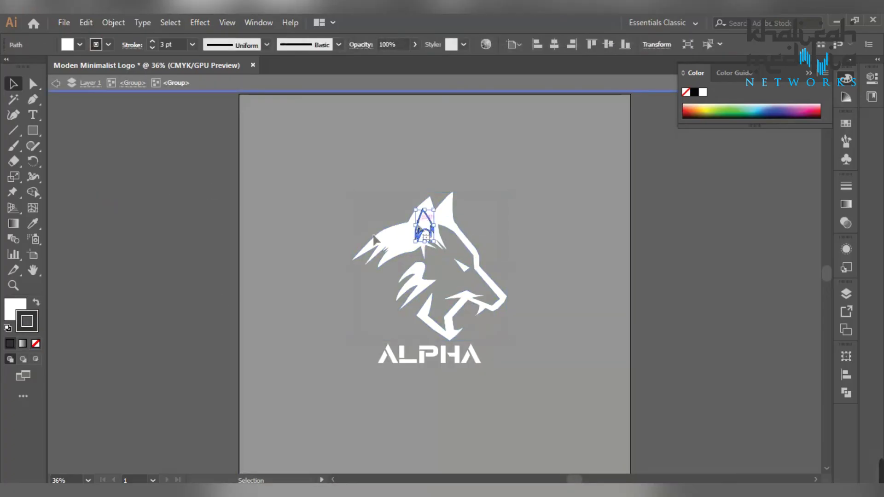
click(32, 225)
click(305, 177)
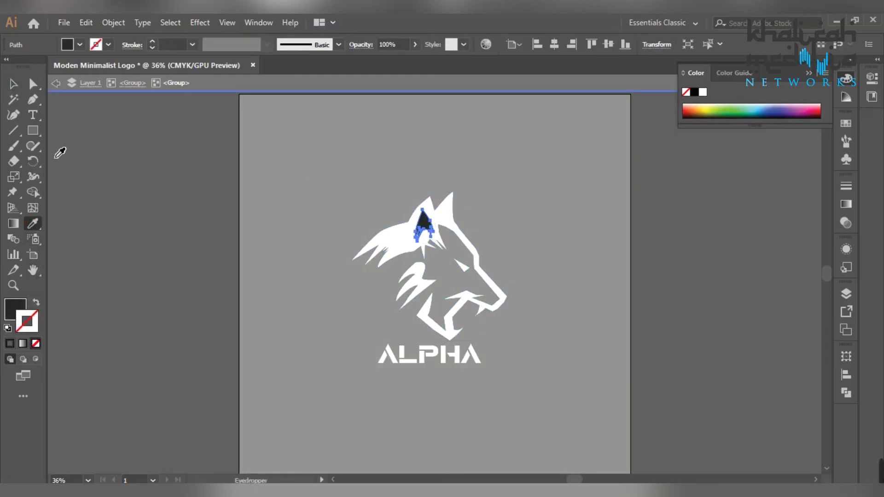
Step: Swap the inner-ear shape's fill and stroke, set the stroke weight to 4 pt and deselect it
click(37, 303)
click(153, 42)
click(153, 41)
click(153, 42)
click(14, 84)
click(172, 213)
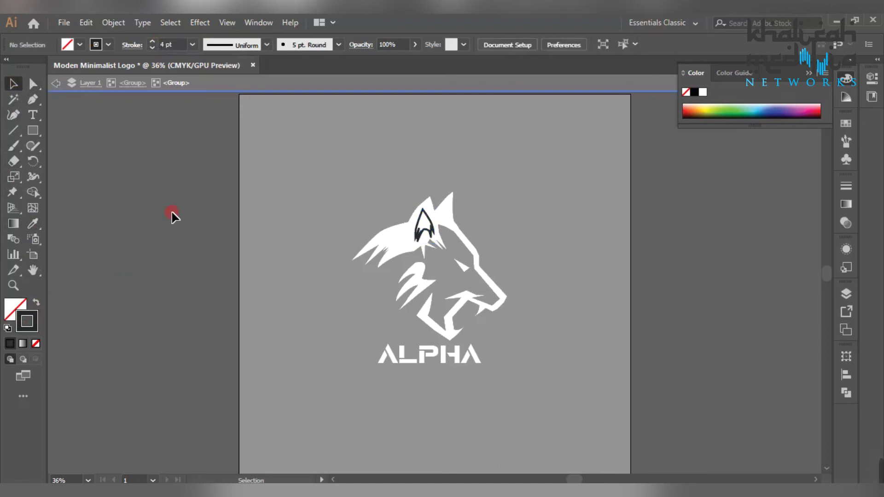
Step: Exit isolation mode and lock the dark background square in place
double_click(172, 216)
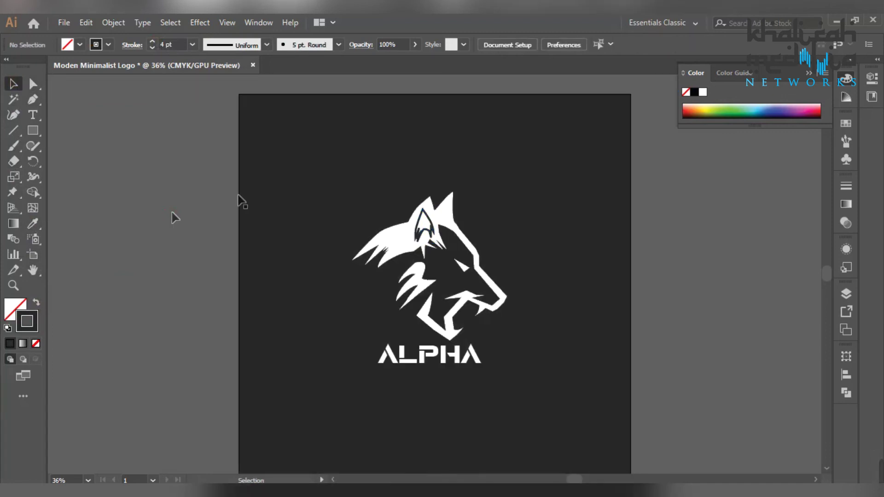
click(329, 185)
key(ctrl+2)
Step: Enlarge the whole wolf logo with its ALPHA text proportionally and center it horizontally and vertically on the artboard
drag(328, 167, 504, 357)
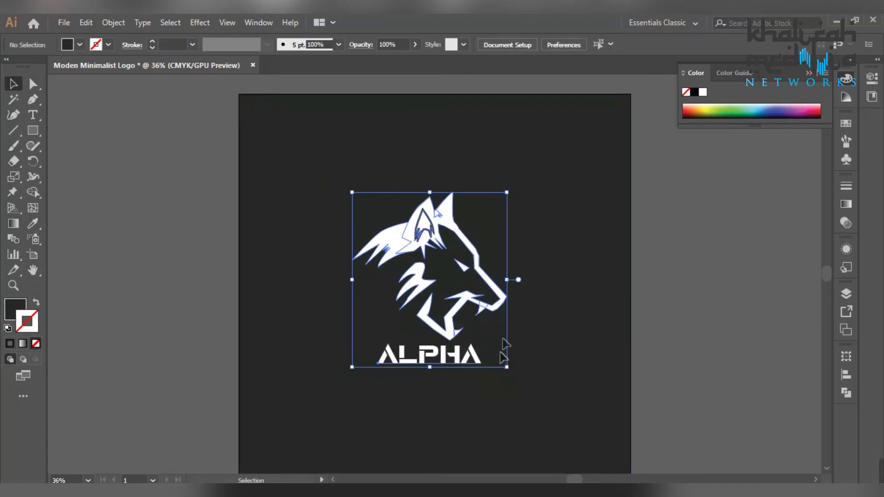
drag(507, 192, 567, 124)
drag(478, 173, 446, 232)
click(486, 46)
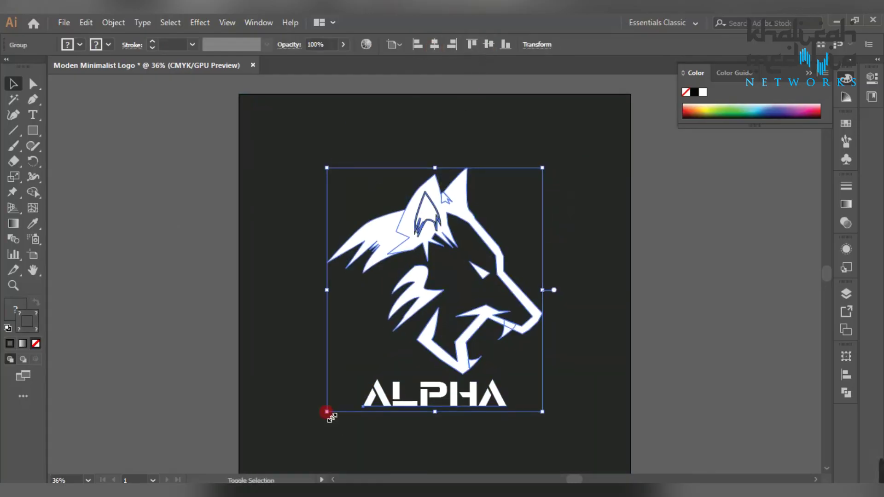
drag(326, 412, 307, 434)
click(434, 44)
click(724, 243)
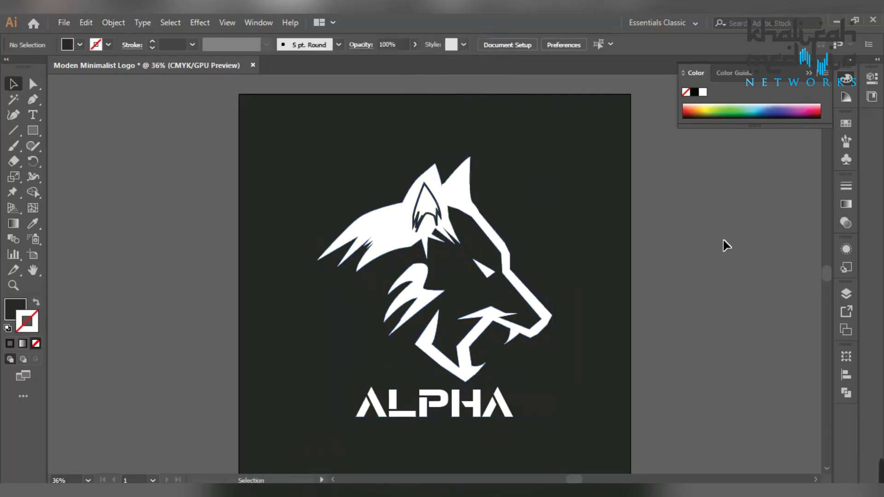
scroll(711, 262, down, 1)
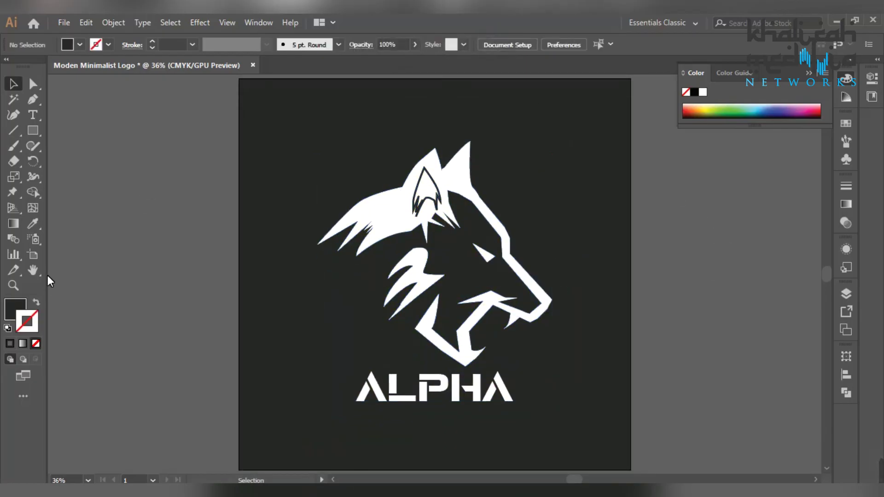
Step: Ungroup the logo and move the ALPHA text straight down to widen its gap below the wolf head
click(462, 388)
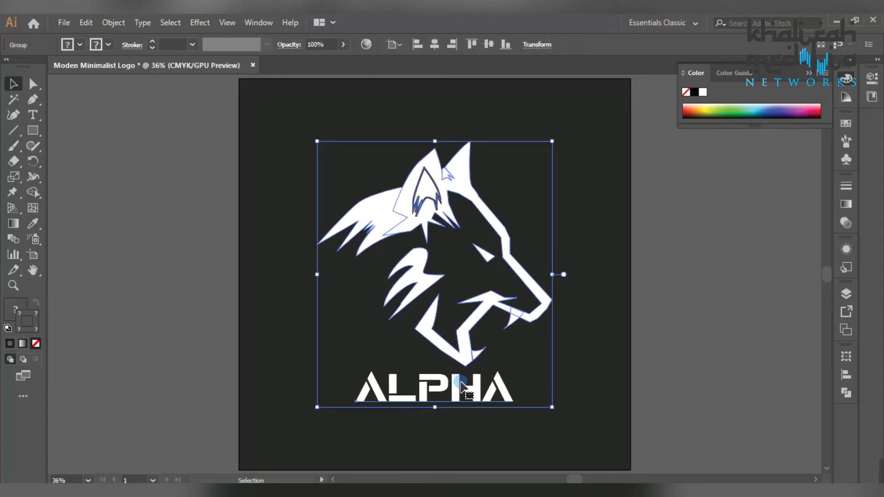
right_click(462, 388)
click(509, 283)
click(647, 279)
click(479, 393)
drag(479, 393, 479, 407)
click(665, 323)
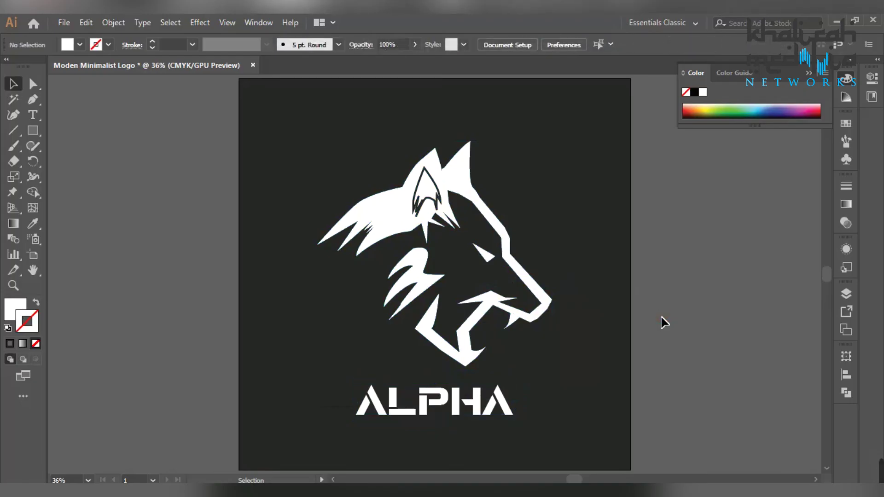
Step: Nudge the ALPHA text slightly lower and increase its horizontal scale to 122%
click(477, 407)
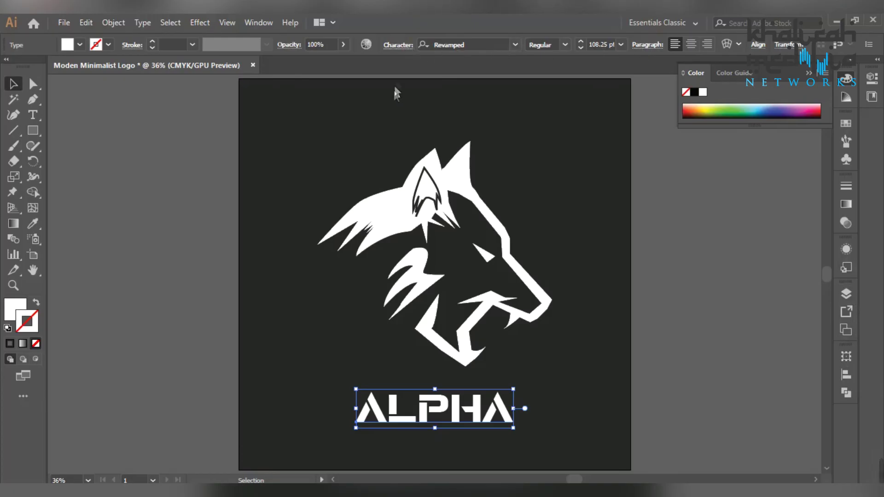
click(399, 44)
scroll(387, 151, up, 20)
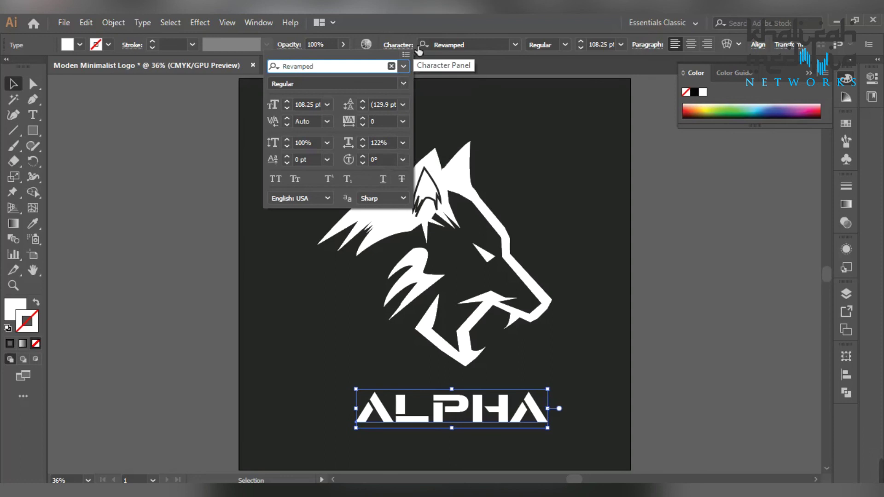
click(400, 45)
click(631, 270)
Step: Undo the ALPHA text's widening gradually until its horizontal scale is 106%
key(ctrl+z)
key(ctrl+z)
key(ctrl+z)
key(ctrl+z)
key(ctrl+z)
key(ctrl+z)
key(ctrl+z)
key(ctrl+z)
key(ctrl+z)
key(ctrl+z)
key(ctrl+z)
key(ctrl+z)
key(ctrl+z)
key(ctrl+z)
key(ctrl+z)
key(ctrl+z)
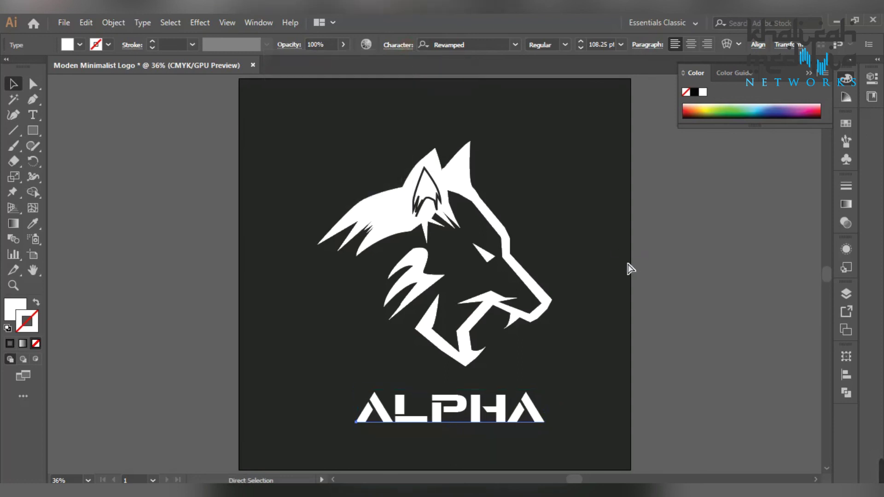
key(ctrl+z)
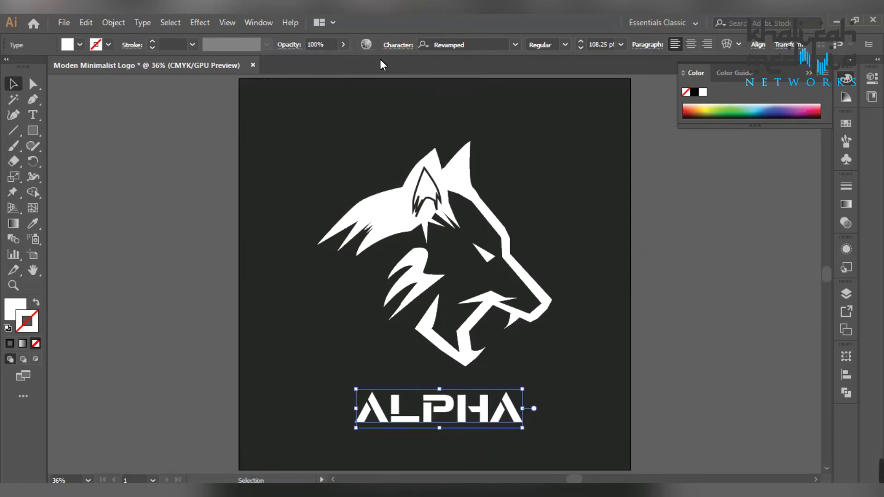
Step: Set the ALPHA text's character tracking to 50
click(399, 46)
click(367, 122)
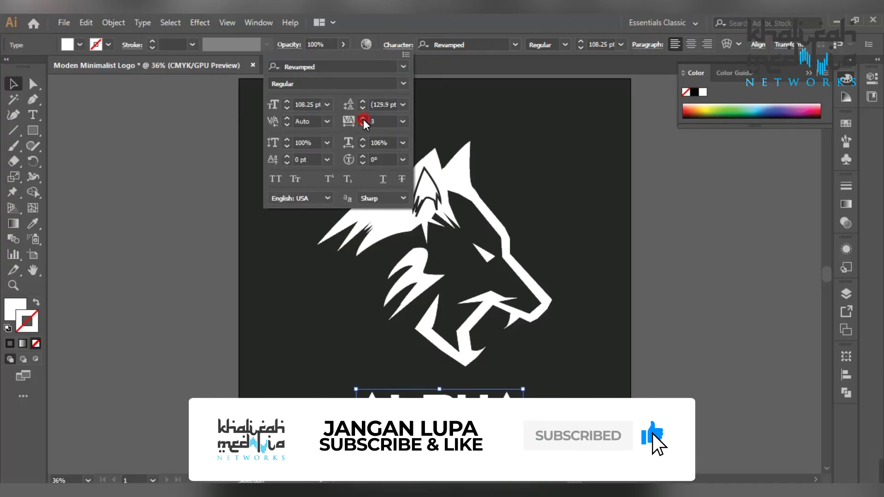
click(369, 122)
key(Return)
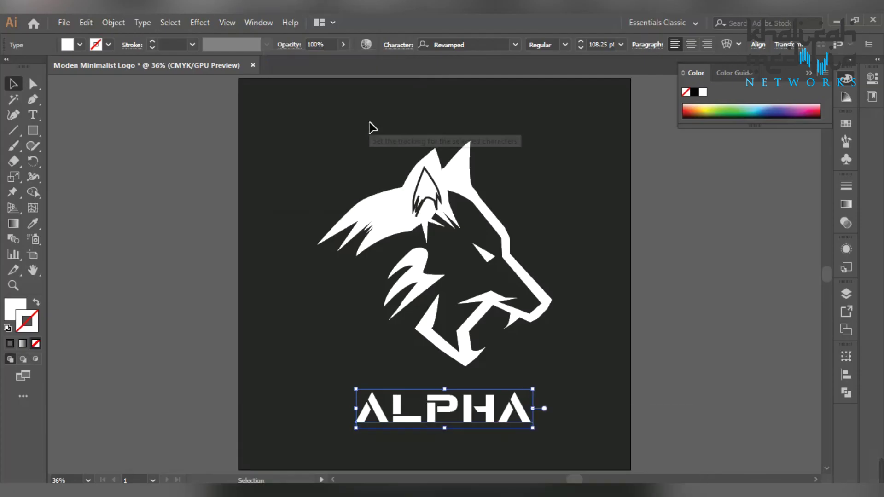
Step: Increase the tracking of the ALPHA text to 100
click(399, 50)
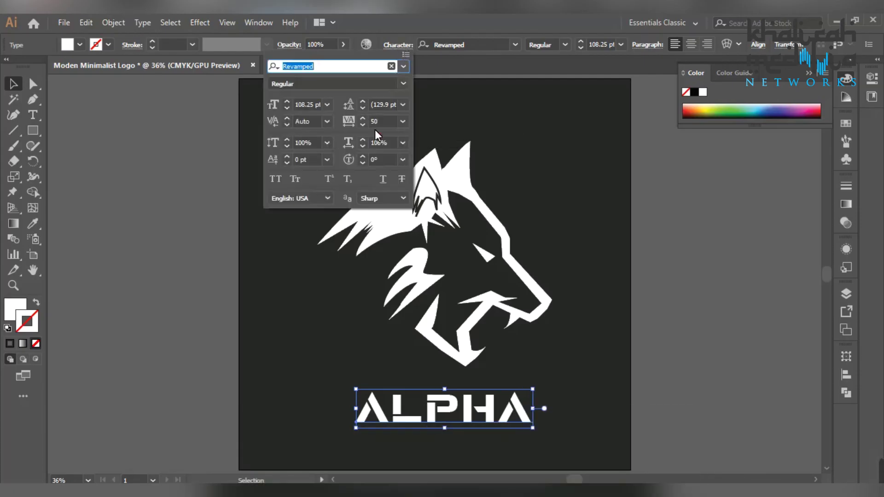
drag(377, 124, 366, 125)
text(100)
key(Return)
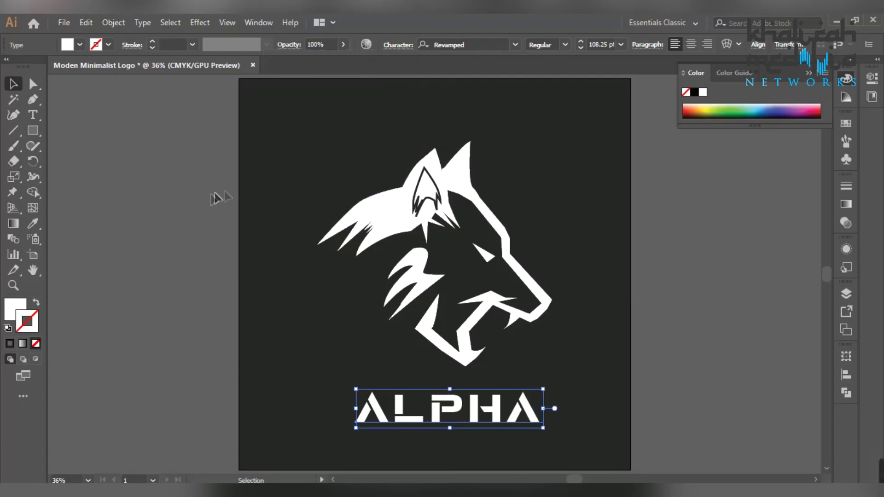
Step: Align the wolf head and the ALPHA text on their horizontal centers, deselect them and collapse the Color panel
click(218, 197)
drag(534, 456, 535, 456)
click(434, 44)
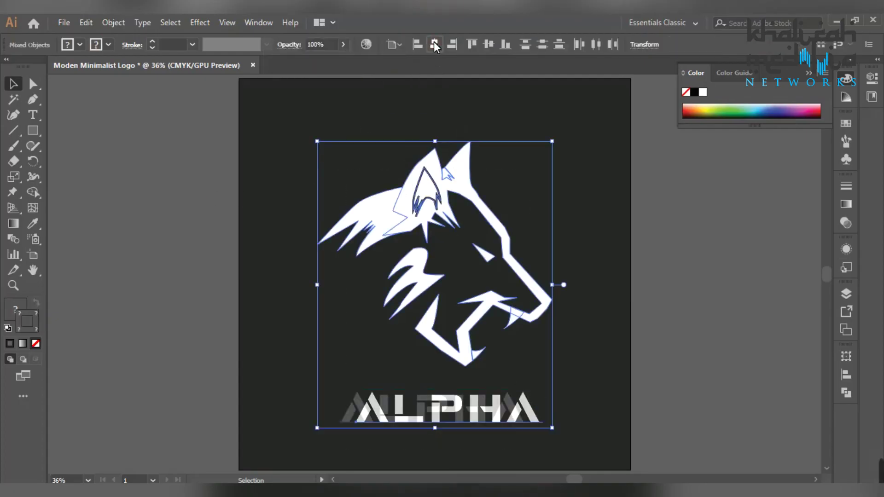
click(644, 310)
click(846, 80)
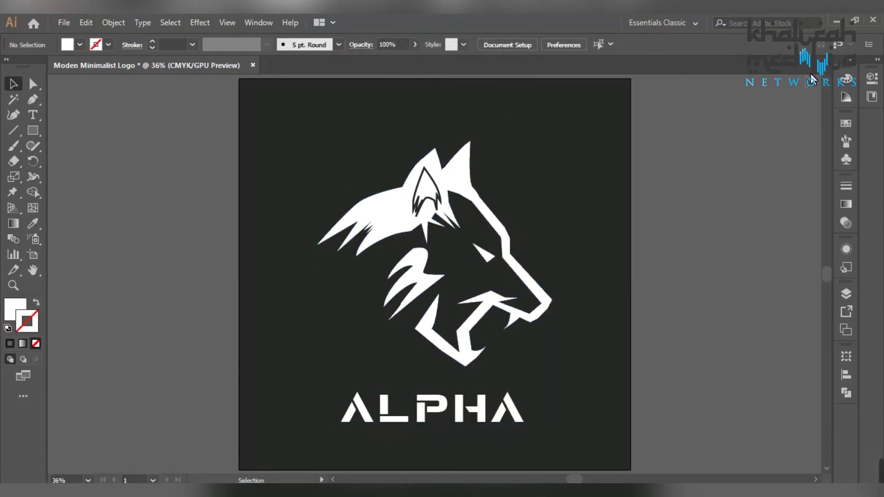